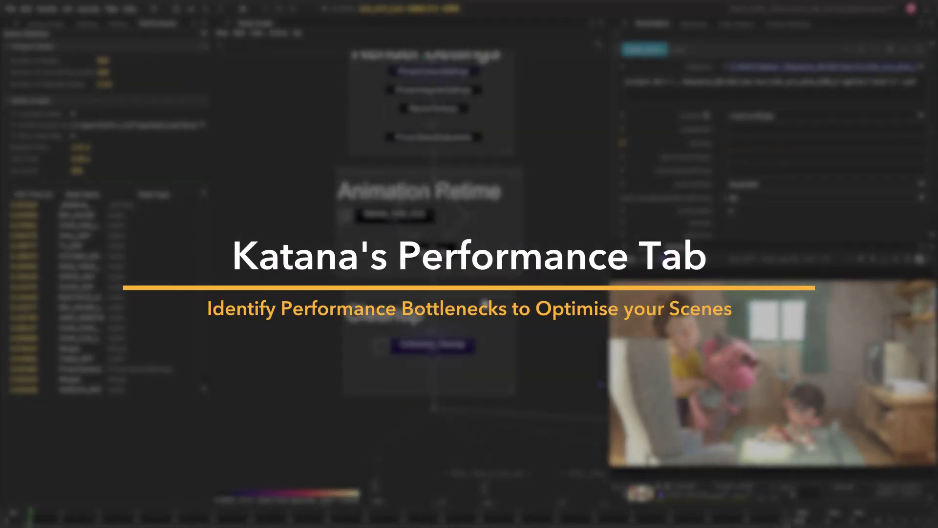
Step: Move the Cleanup group off its wire and place it between Merge31 and Transformations
left_click_drag(483, 300, 376, 300)
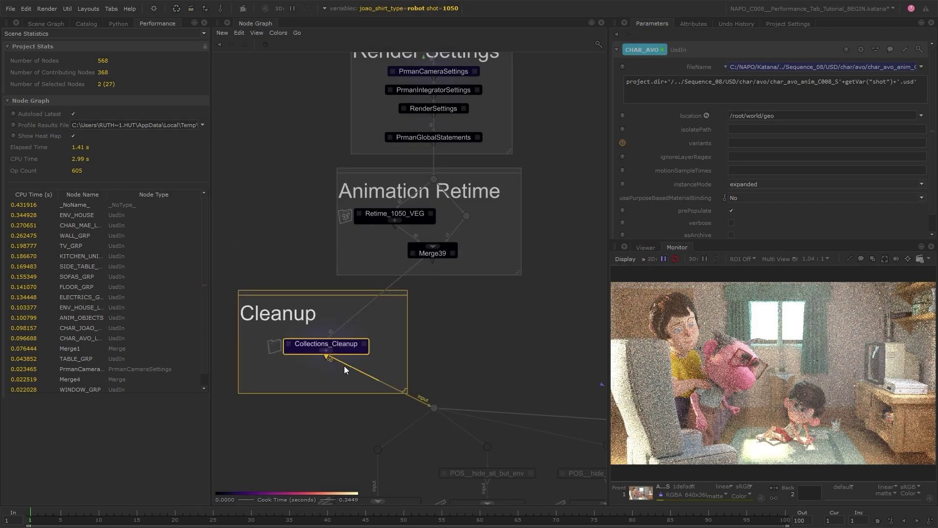
left_click(432, 253)
scroll(415, 268, "down", 3)
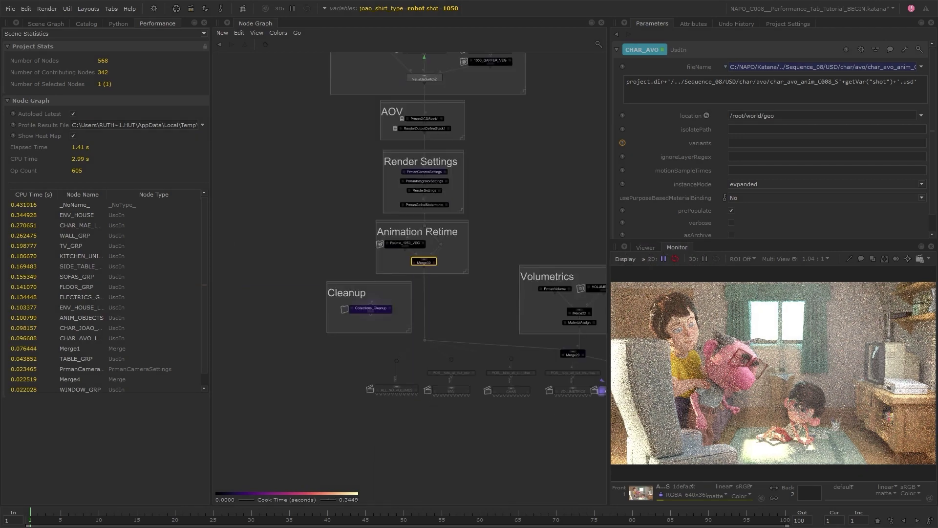
middle_click_drag(415, 268, 384, 389)
left_click_drag(385, 388, 547, 319)
left_click(406, 351)
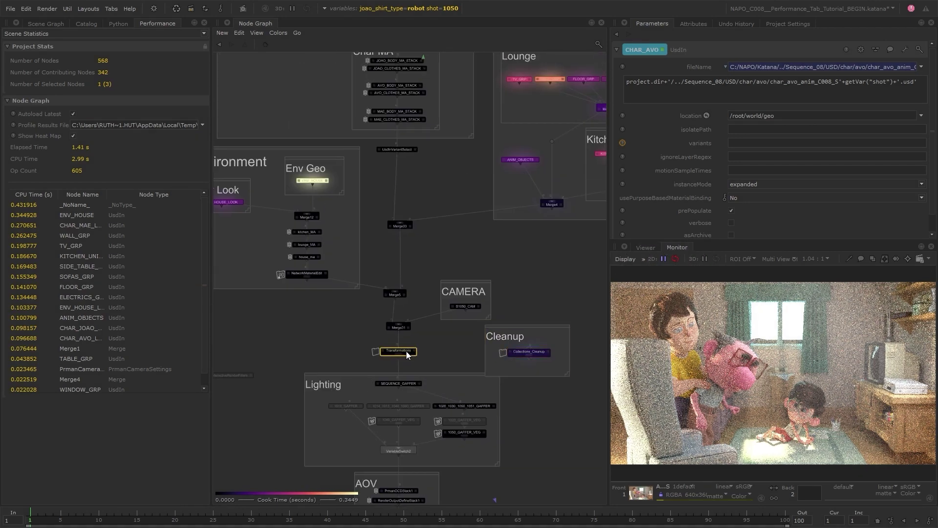
left_click_drag(464, 341, 398, 251)
left_click_drag(516, 323, 398, 296)
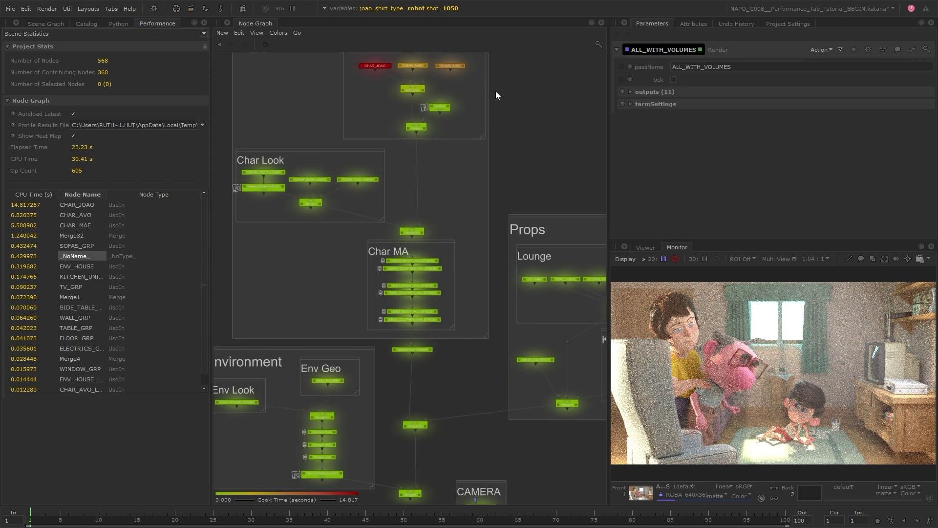
Step: Set the Node Graph heat map colours to Magma via View > Heat Color Map
middle_click_drag(413, 70, 406, 180)
scroll(406, 180, "up", 5)
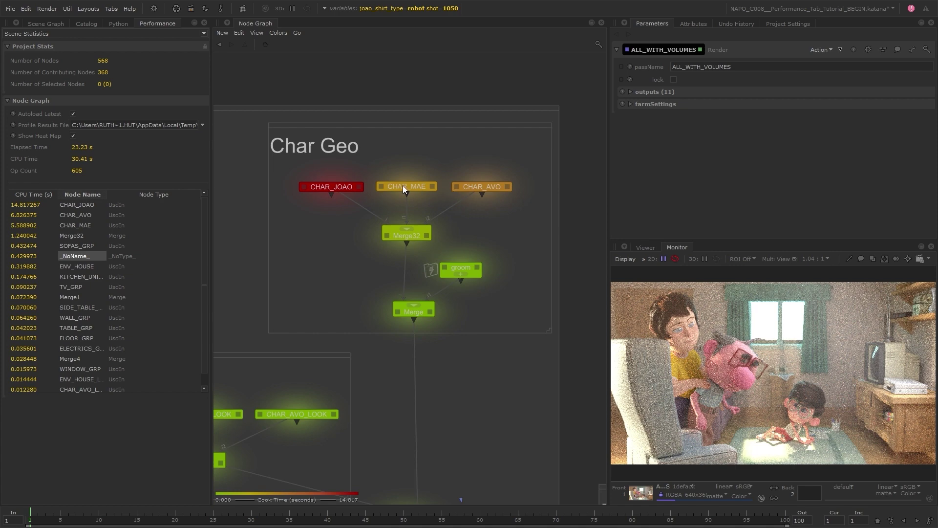
scroll(402, 186, "up", 4)
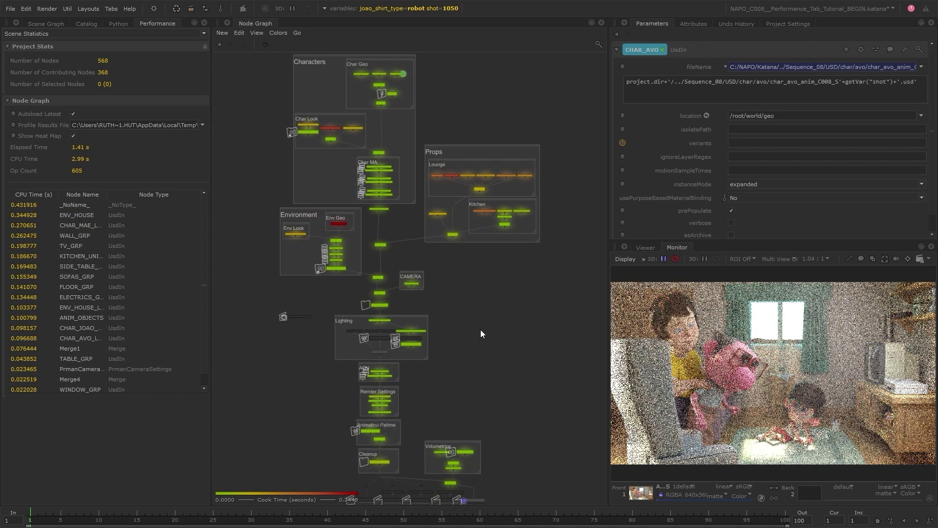
scroll(382, 86, "up", 6)
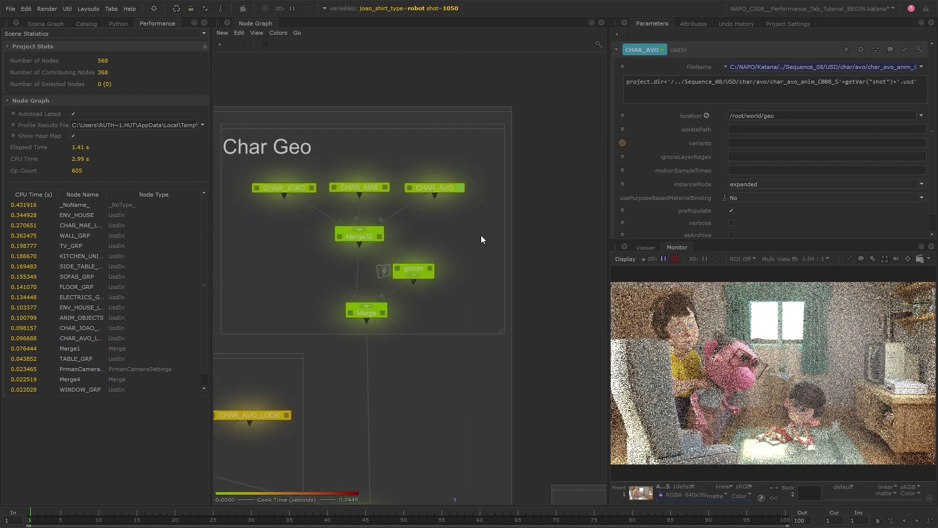
scroll(481, 239, "down", 5)
middle_click_drag(477, 356, 460, 151)
middle_click_drag(451, 374, 519, 240)
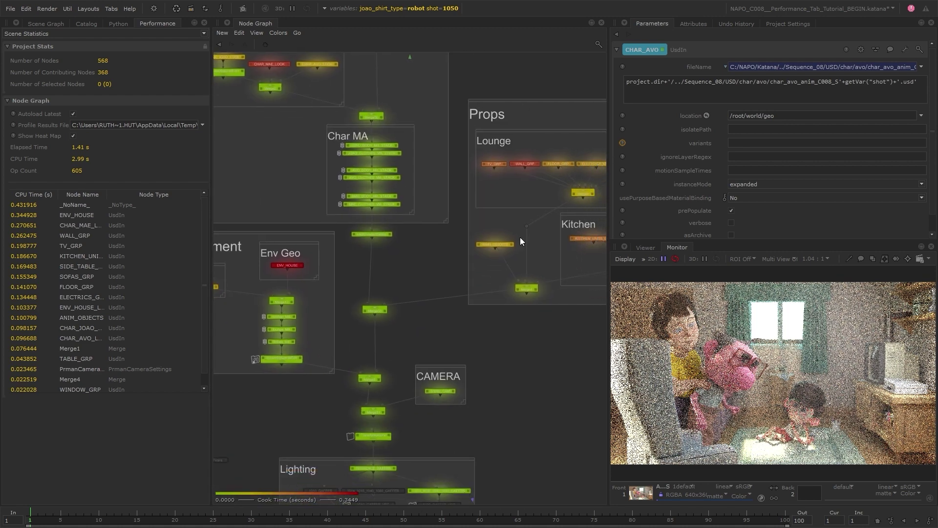
left_click(258, 34)
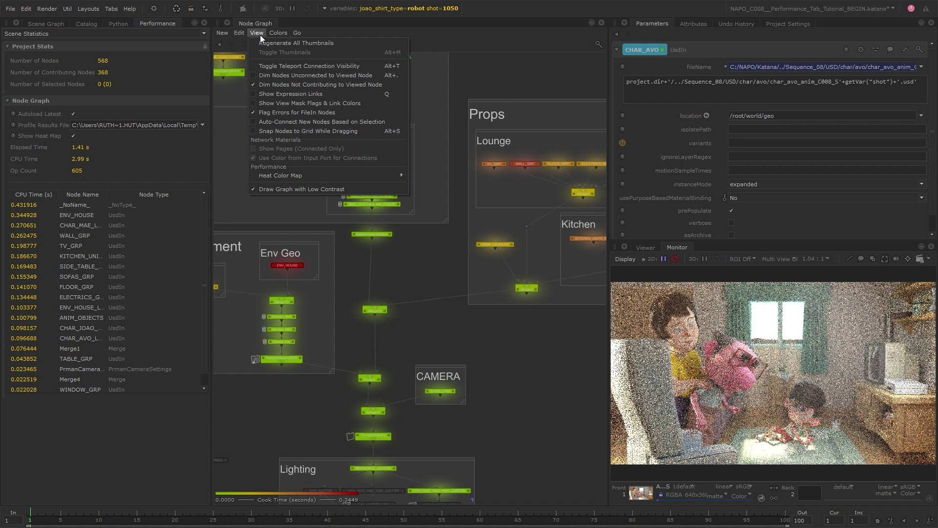
mouse_move(391, 174)
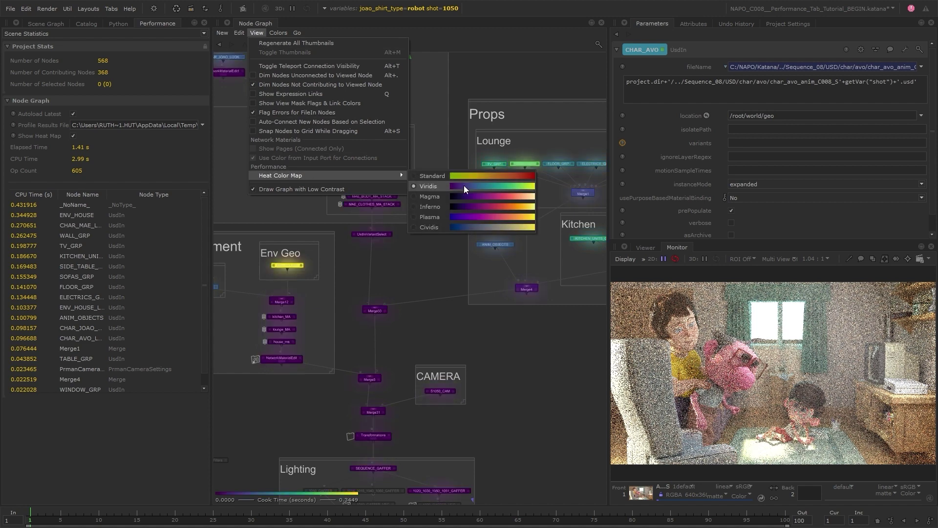
left_click(464, 197)
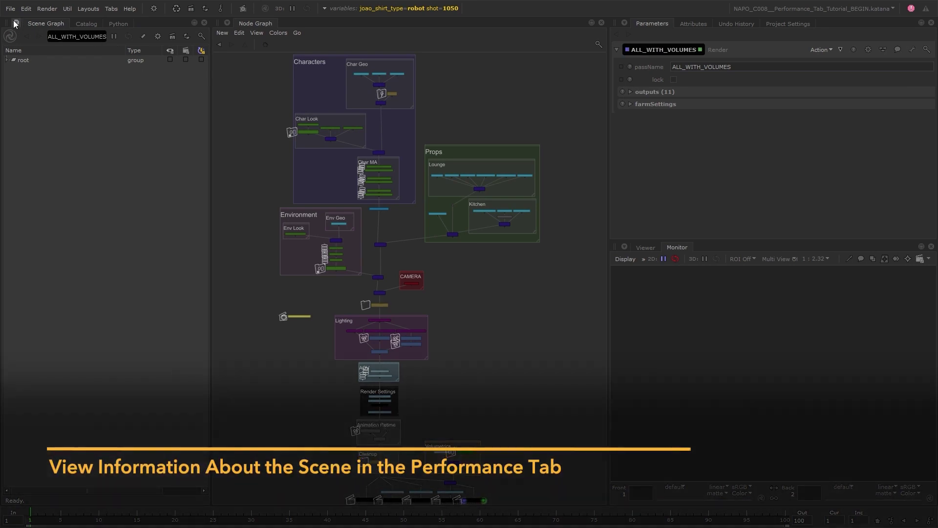
Step: Add a Performance tab, then box-select the Environment, Props and Char Geo groups to compare counts
left_click(15, 22)
left_click(67, 175)
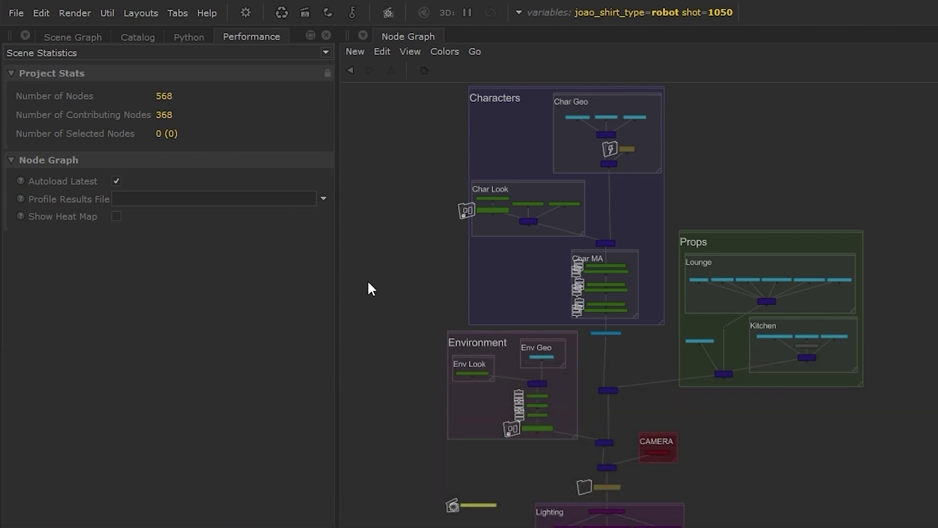
left_click_drag(430, 323, 592, 465)
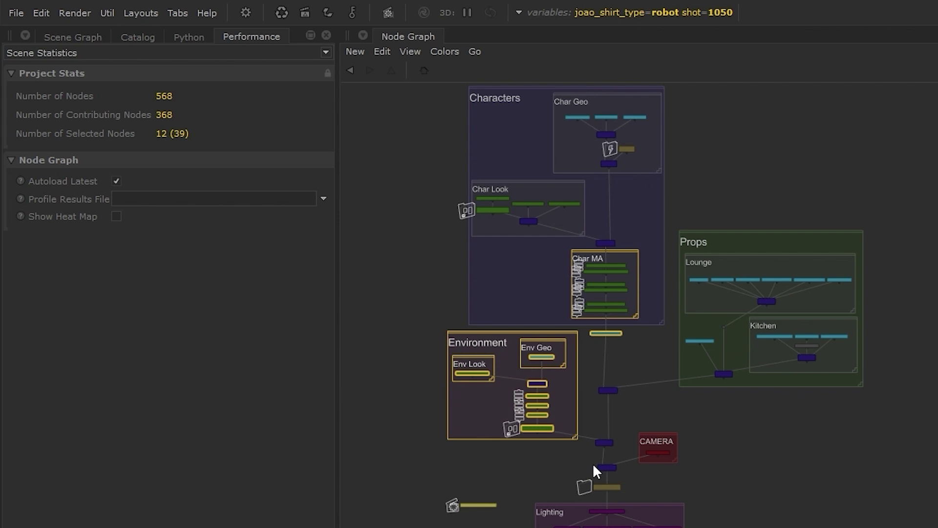
left_click_drag(896, 393, 679, 205)
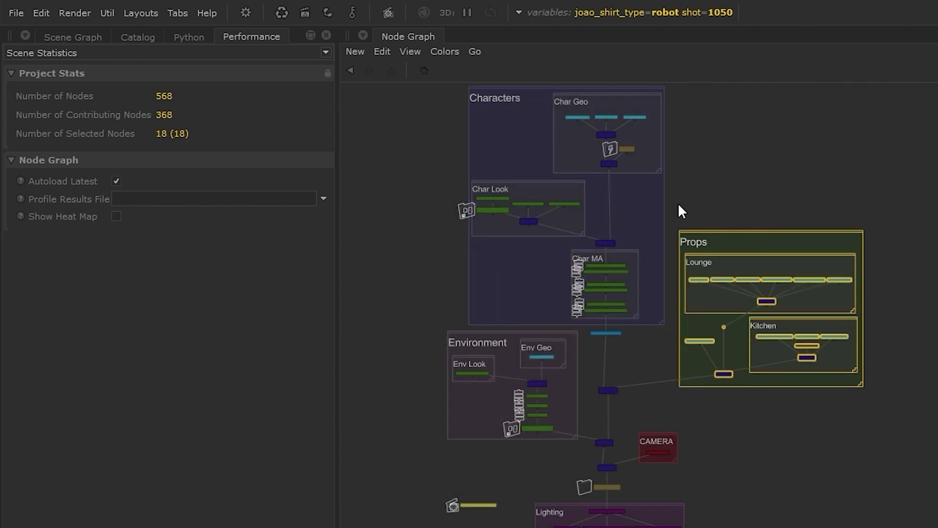
left_click_drag(682, 177, 541, 87)
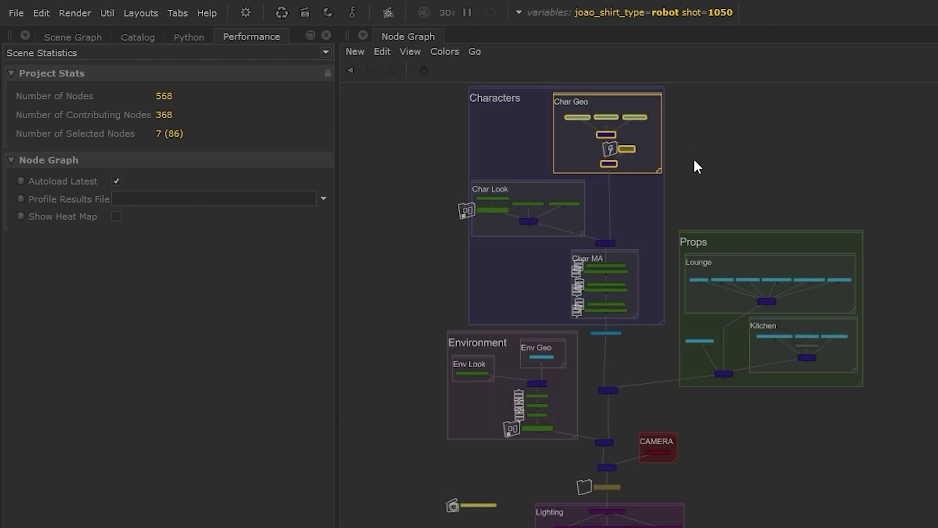
left_click(717, 164)
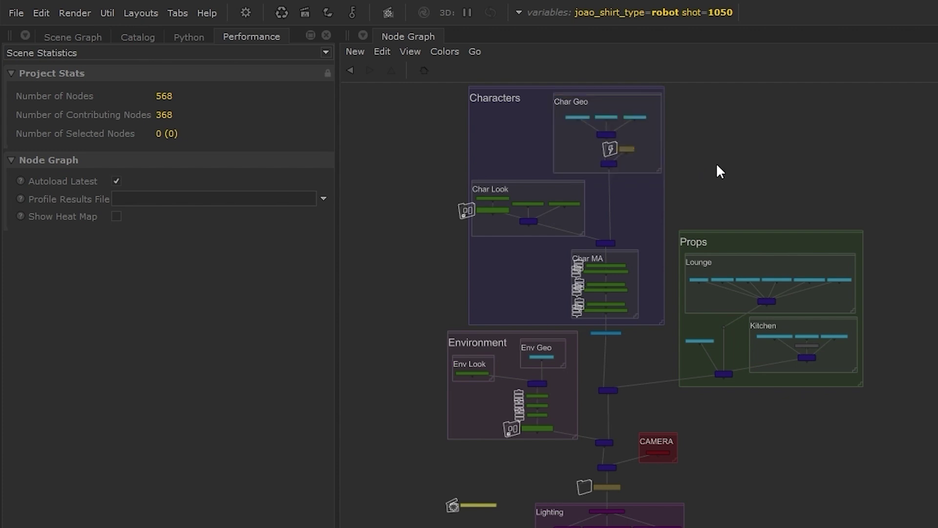
scroll(617, 497, "up", 10)
left_click(626, 398)
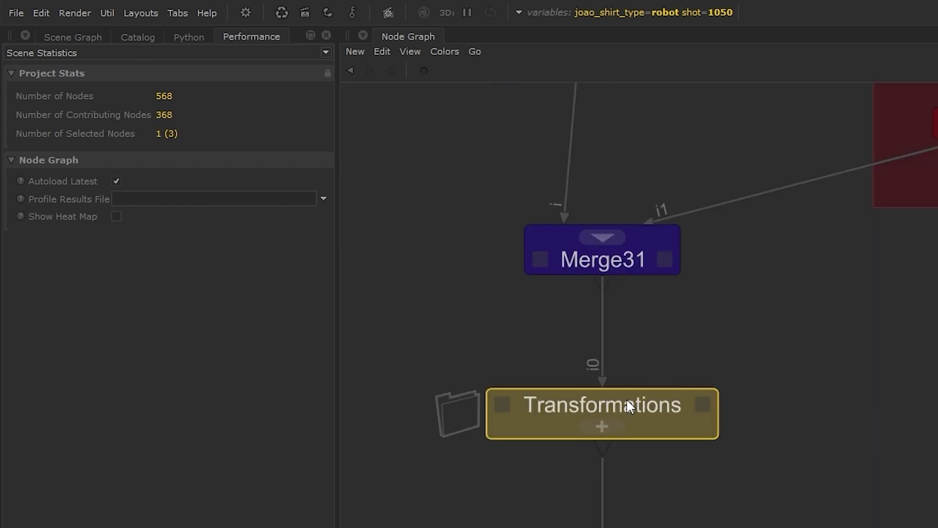
scroll(538, 303, "down", 5)
middle_click_drag(485, 241, 521, 351)
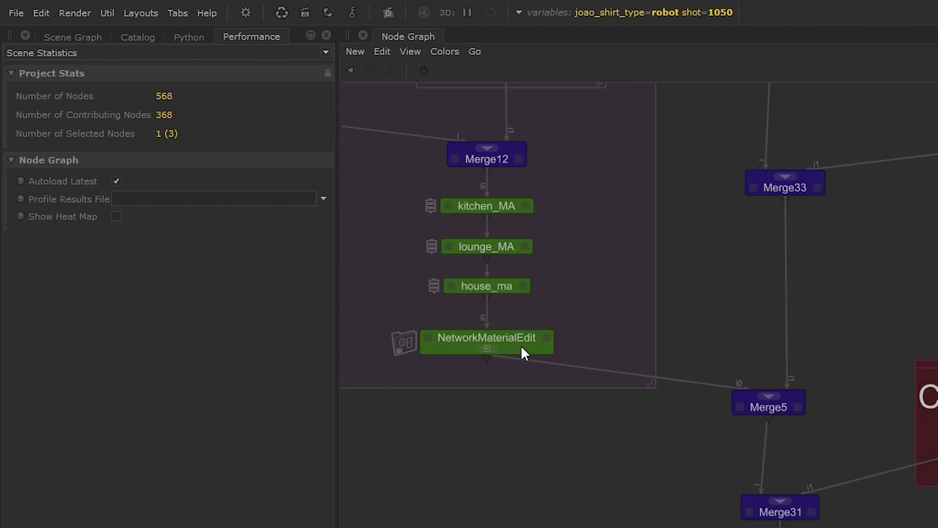
left_click(510, 332)
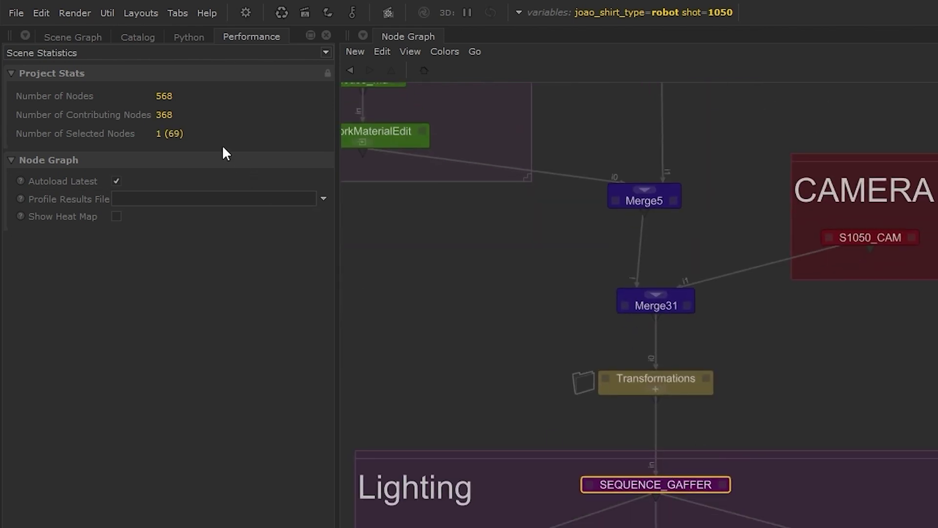
middle_click_drag(669, 139, 684, 391)
left_click(663, 177)
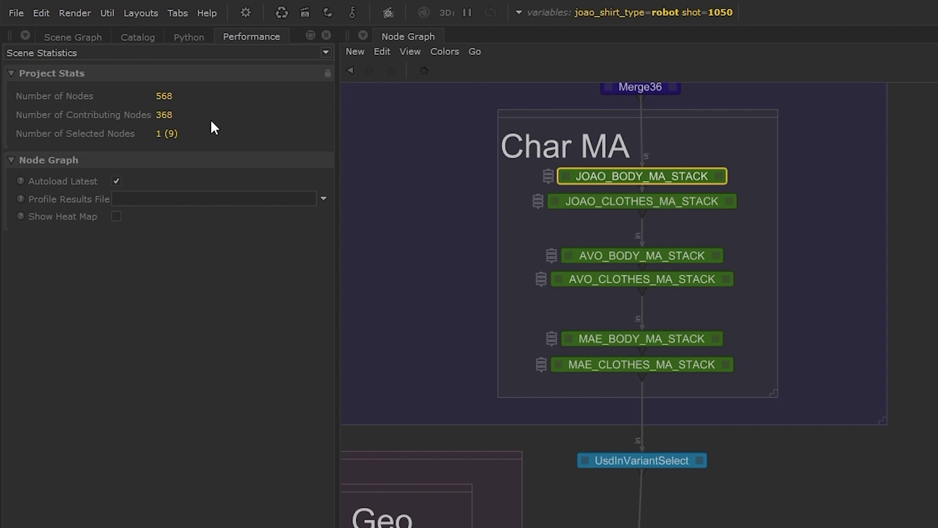
scroll(726, 469, "down", 5)
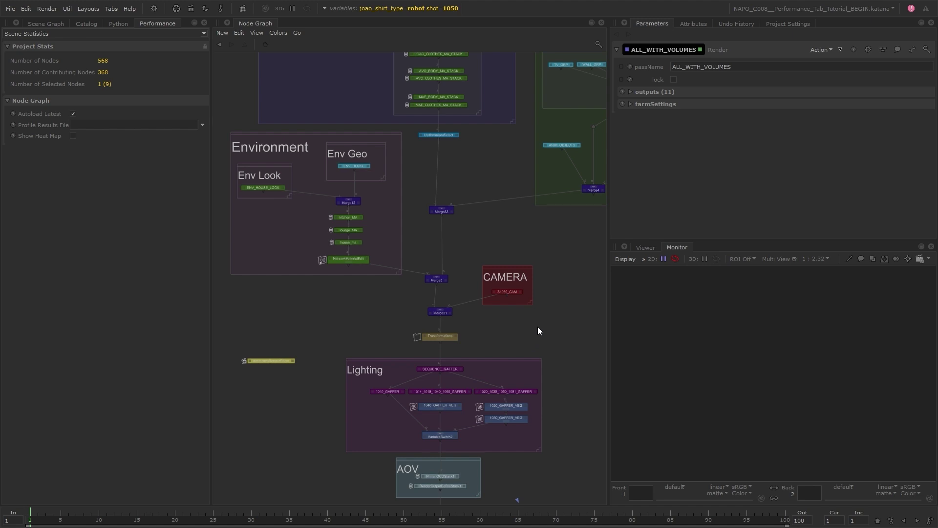
middle_click_drag(506, 340, 478, 187)
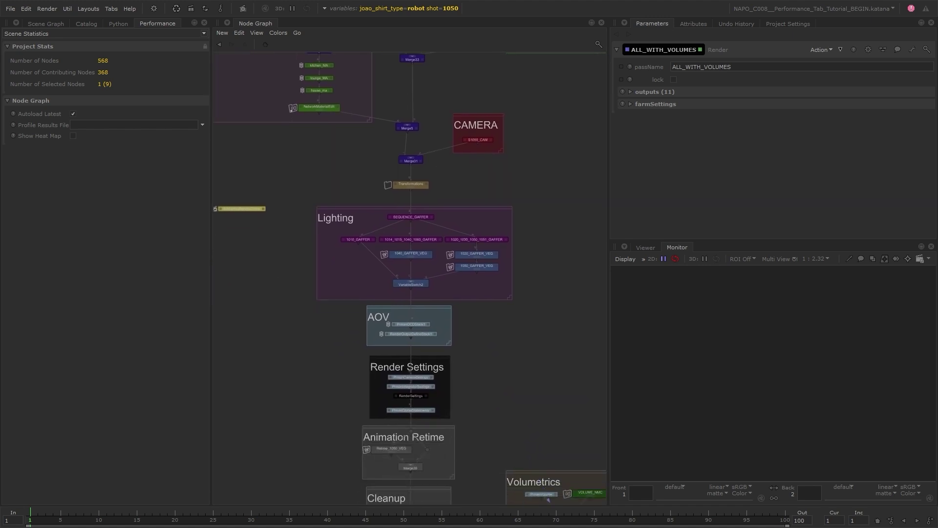
scroll(431, 224, "up", 5)
Step: Enable View > Dim Nodes Not Contributing to Viewed Node in the Node Graph
left_click(258, 33)
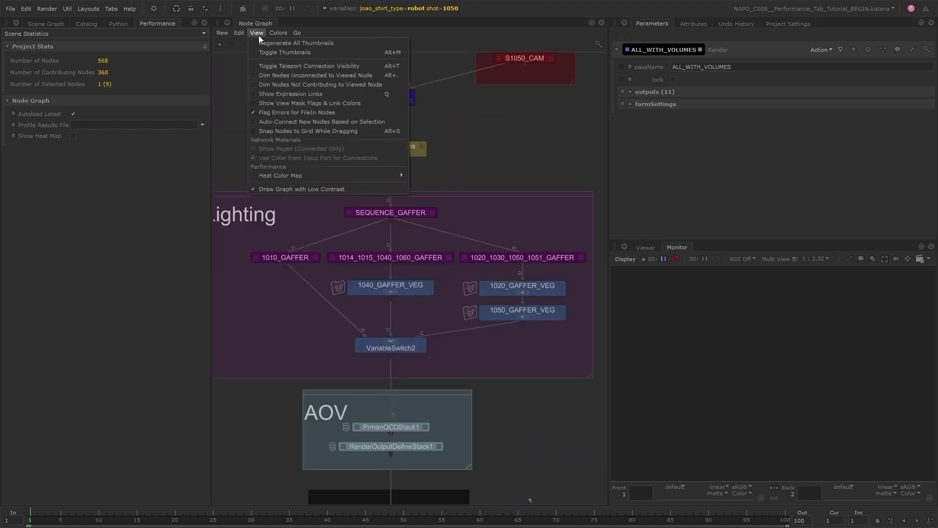
left_click(359, 84)
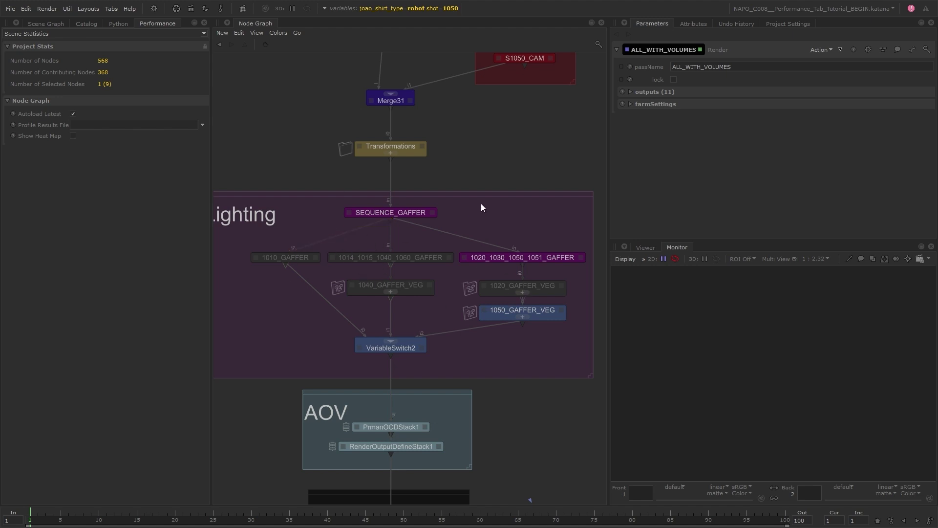
Step: Pan past Cleanup, AOV and Volumetrics down to the Lighting backdrop and zoom in on its gaffers
scroll(481, 203, "down", 3)
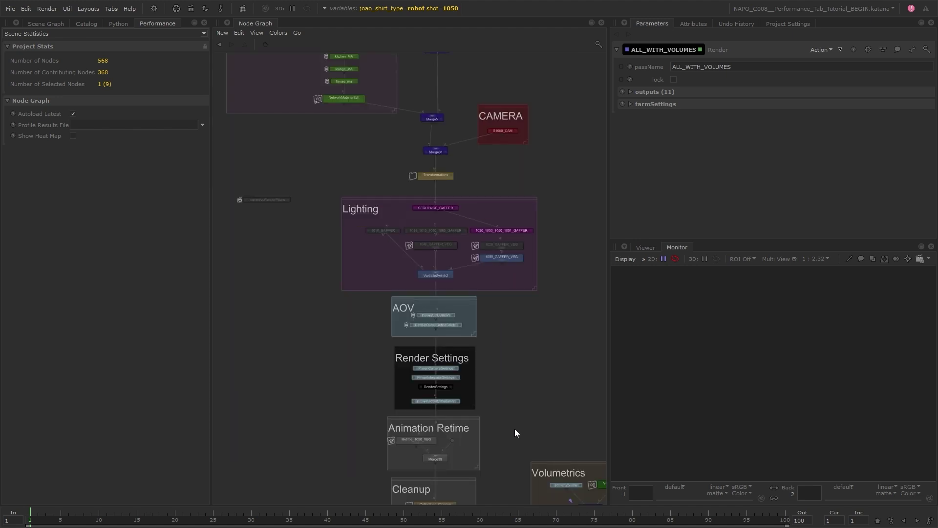
middle_click_drag(515, 429, 467, 144)
middle_click_drag(463, 218, 391, 252)
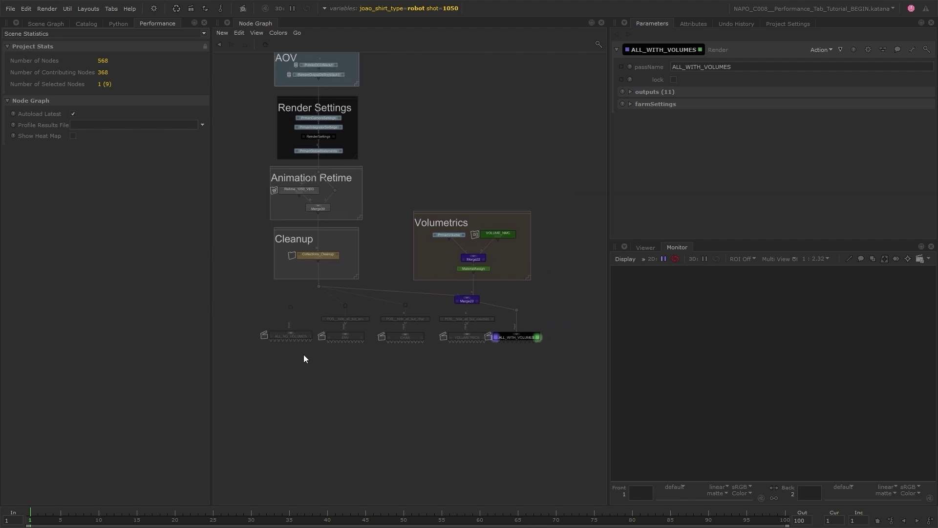
scroll(304, 354, "up", 3)
middle_click_drag(562, 319, 342, 362)
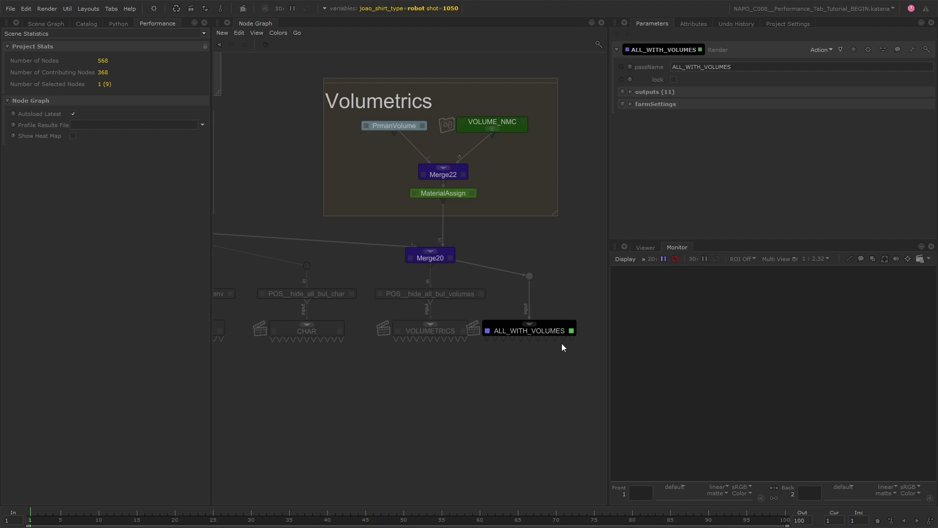
scroll(544, 351, "down", 3)
middle_click_drag(397, 240, 422, 452)
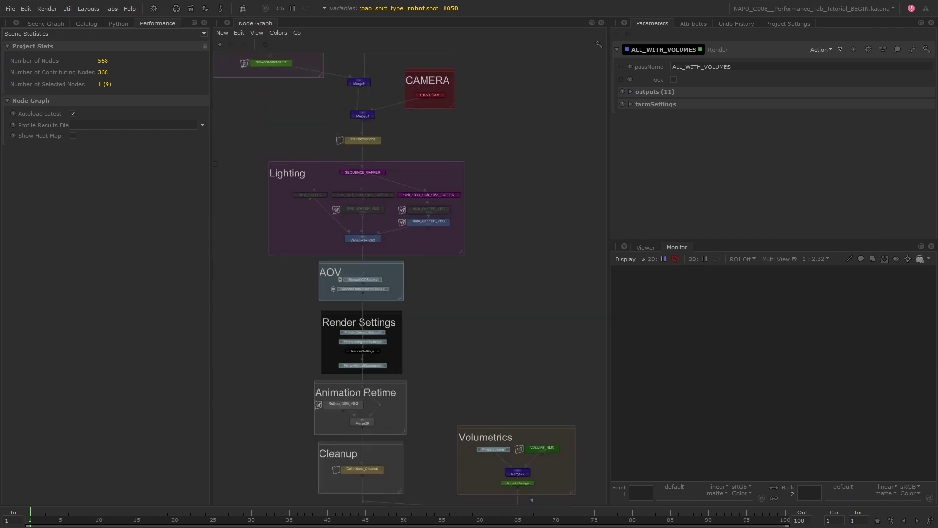
middle_click_drag(355, 231, 368, 314)
scroll(379, 296, "up", 3)
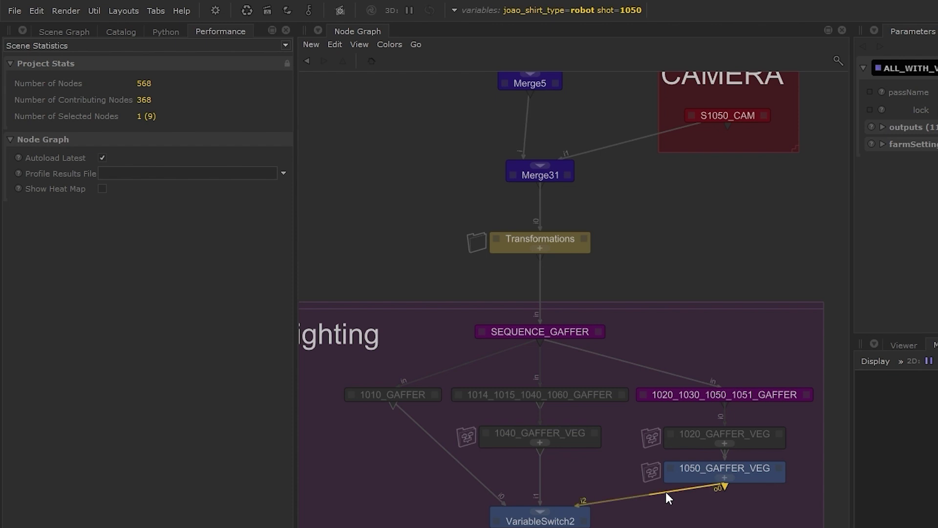
left_click(614, 14)
left_click(616, 76)
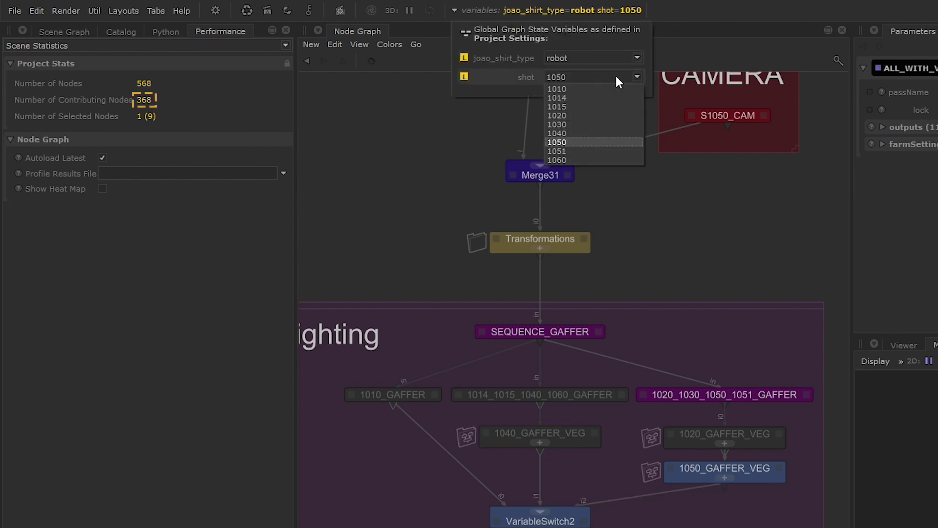
left_click(615, 88)
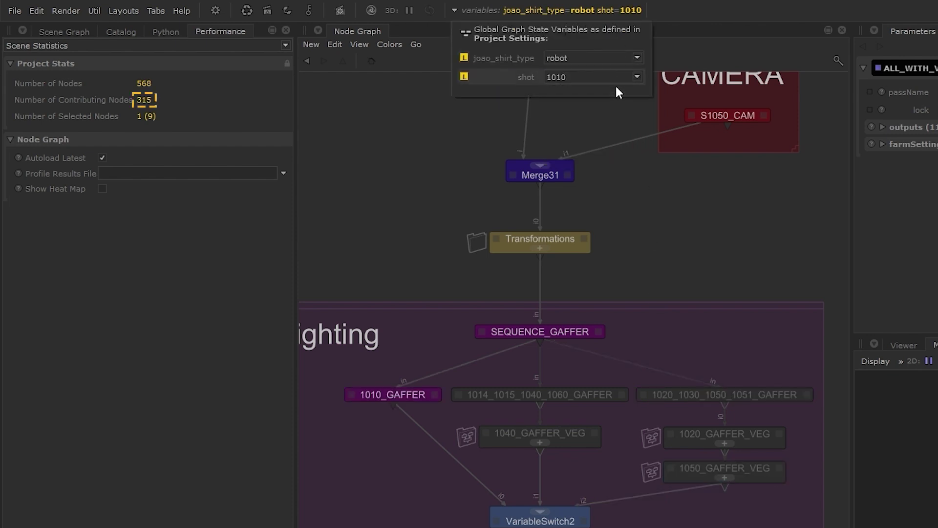
left_click(615, 76)
left_click(606, 98)
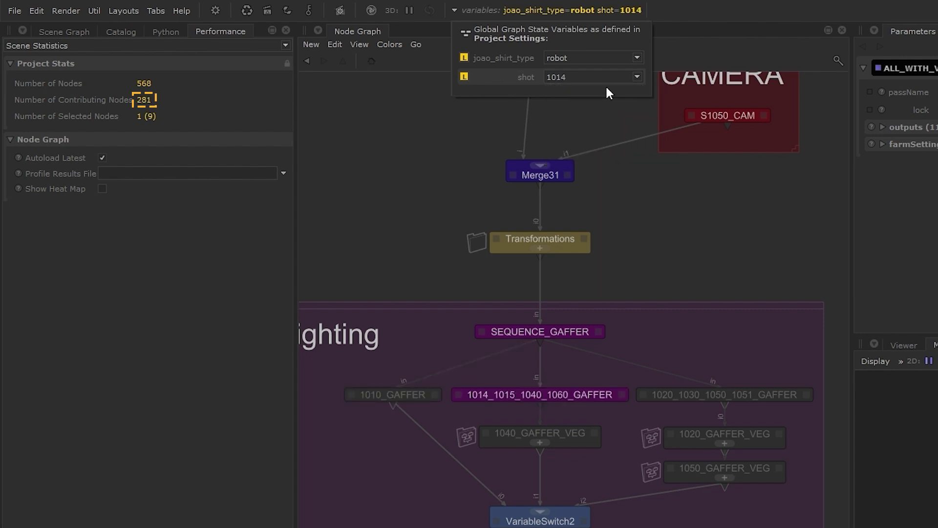
left_click(606, 78)
left_click(596, 142)
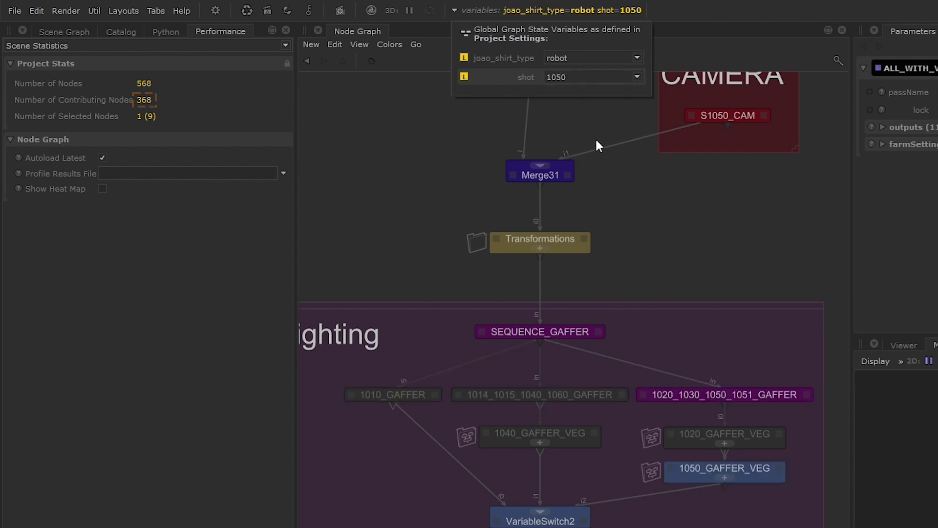
left_click(506, 413)
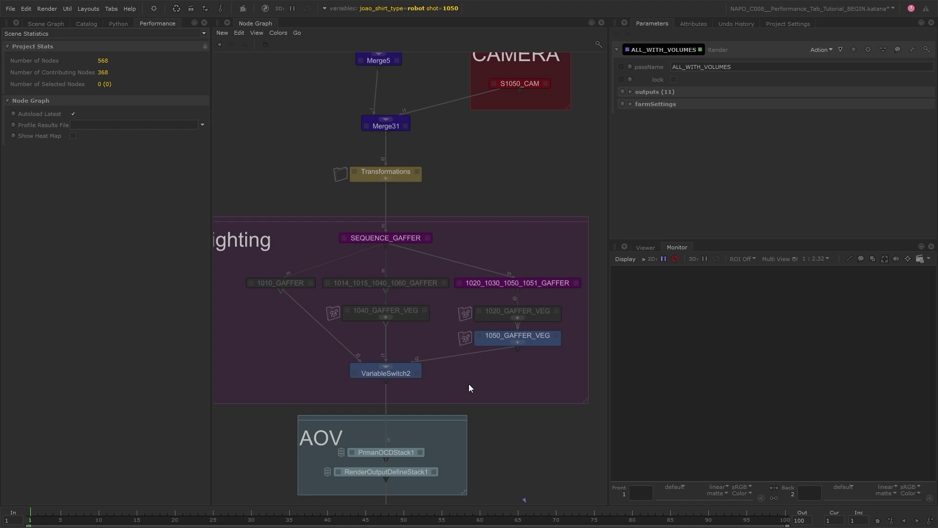
Step: Run Preview Render with Profiling on the ALL_WITH_VOLUMES node
scroll(468, 383, "down", 5)
middle_click_drag(491, 398, 351, 136)
scroll(461, 366, "up", 5)
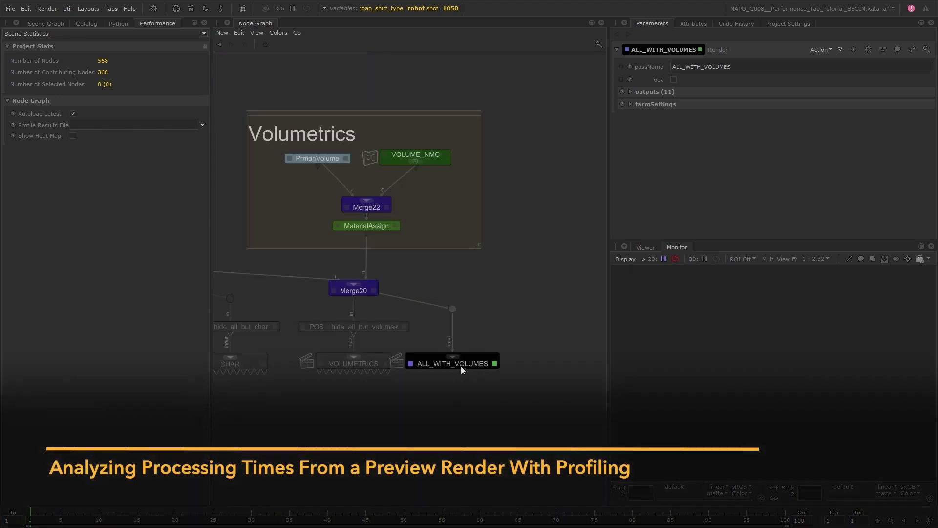
scroll(461, 365, "up", 2)
right_click(464, 362)
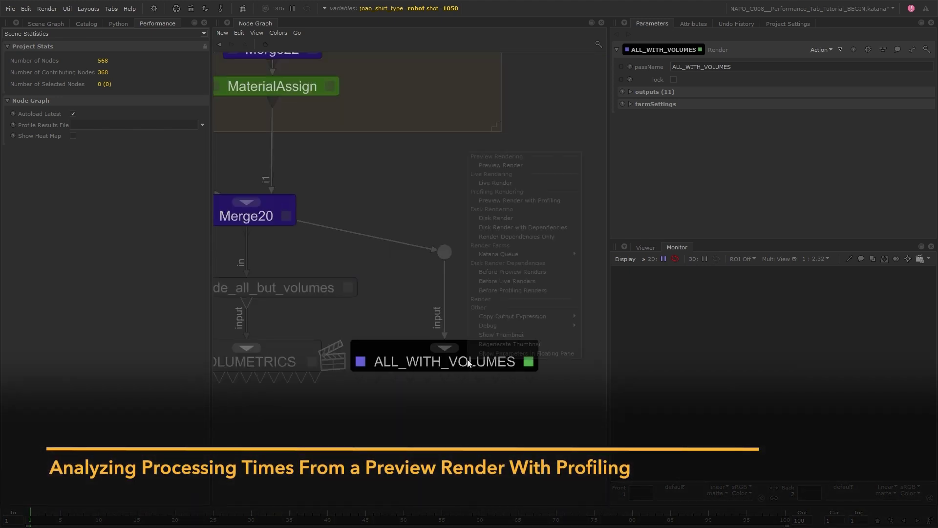
left_click(566, 200)
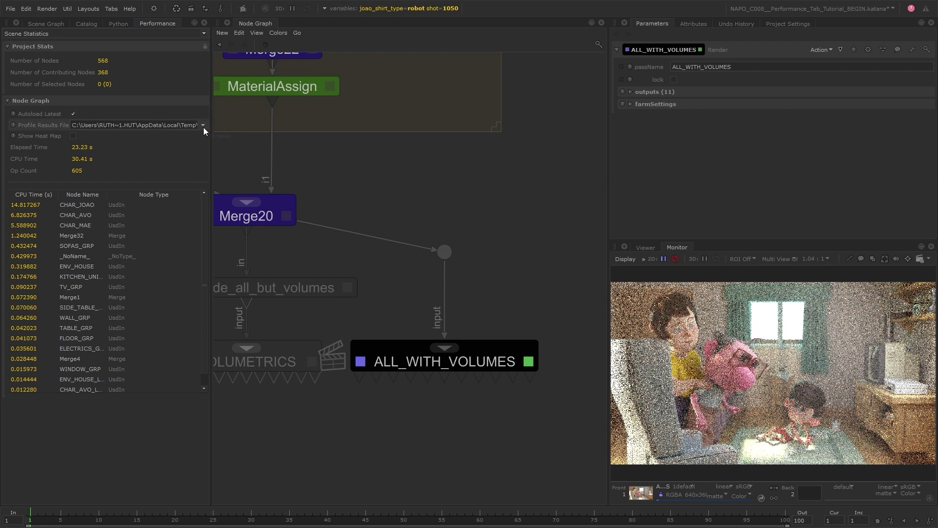
left_click(202, 125)
left_click(209, 133)
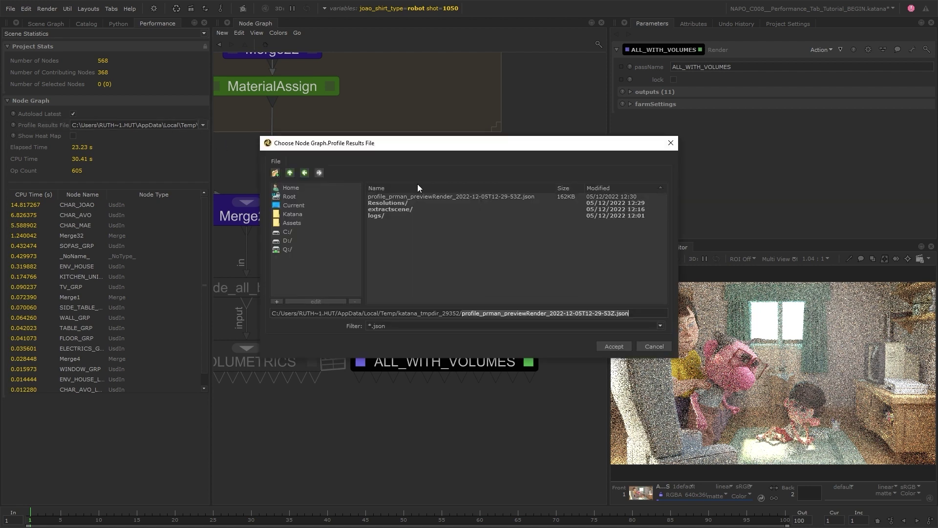
left_click(656, 347)
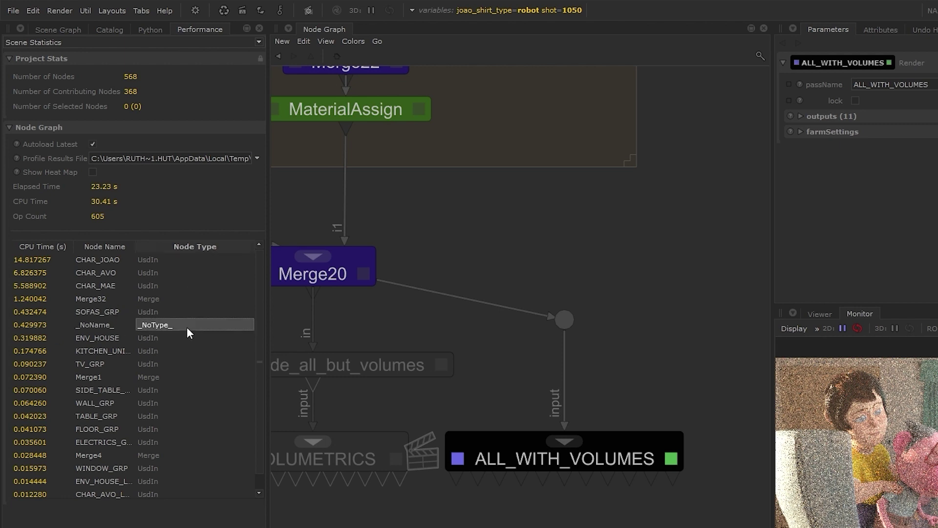
left_click(87, 326)
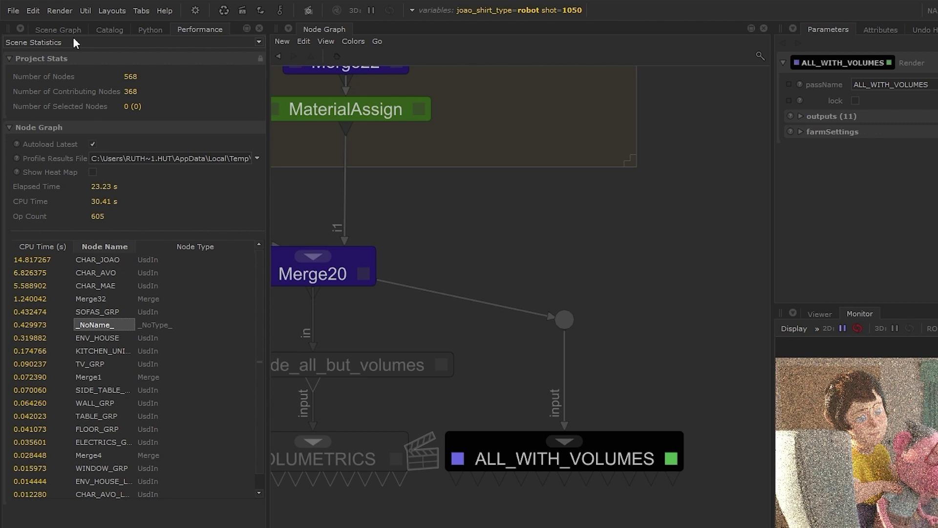
Step: Toggle implicit resolvers on in the Scene Graph, dismiss their info box, and return to Performance
left_click(58, 29)
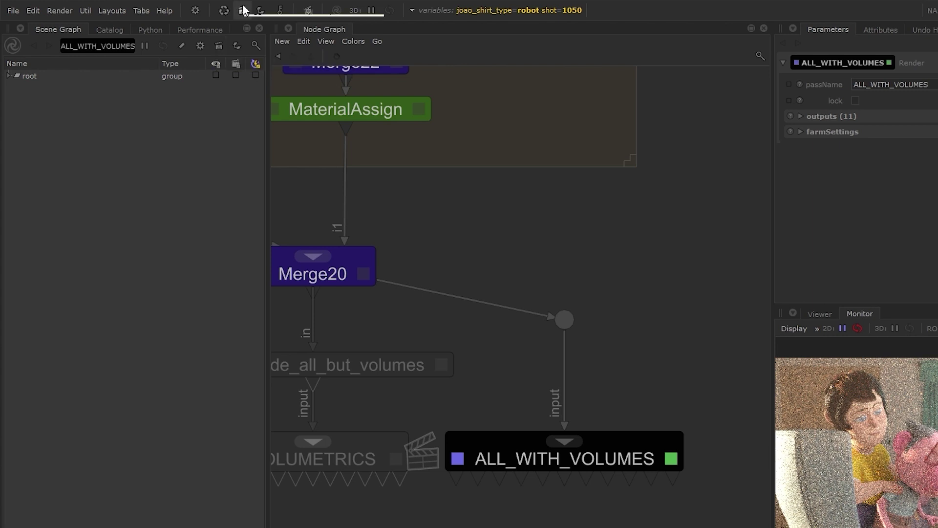
left_click(219, 45)
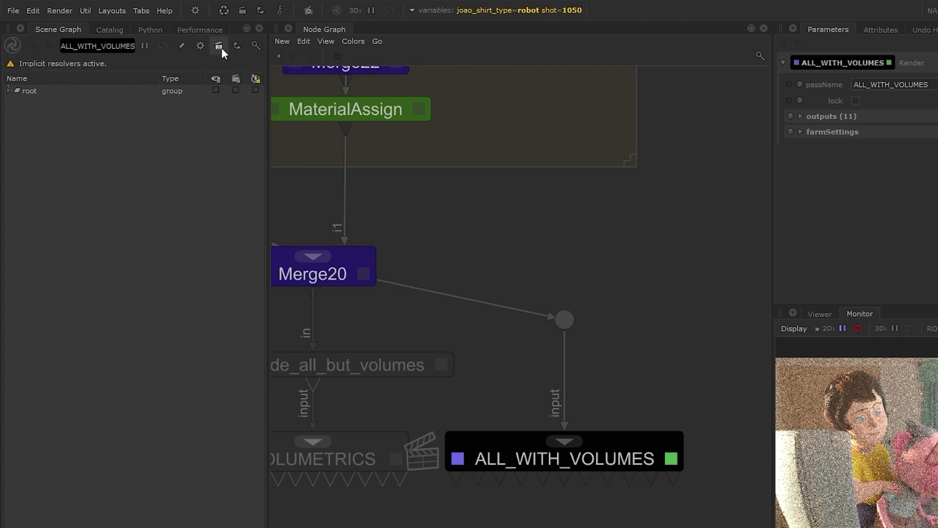
left_click(82, 66)
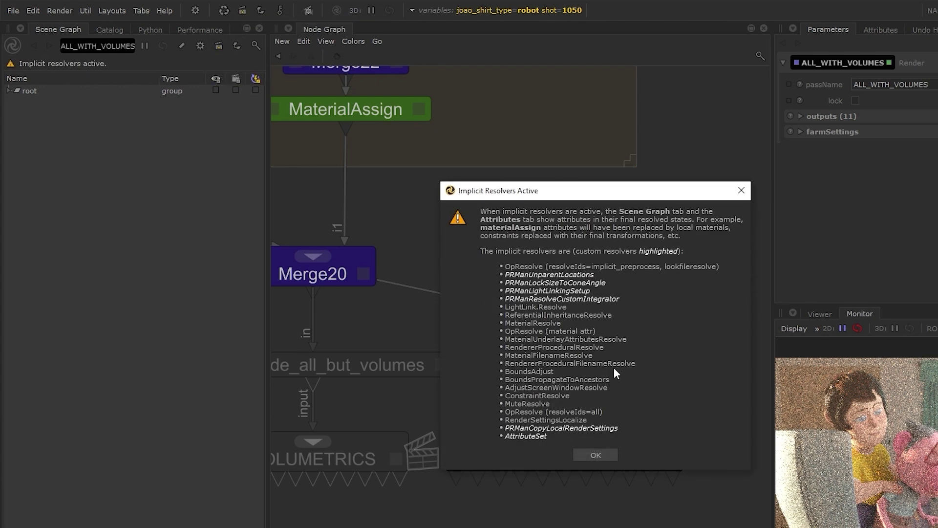
left_click(609, 454)
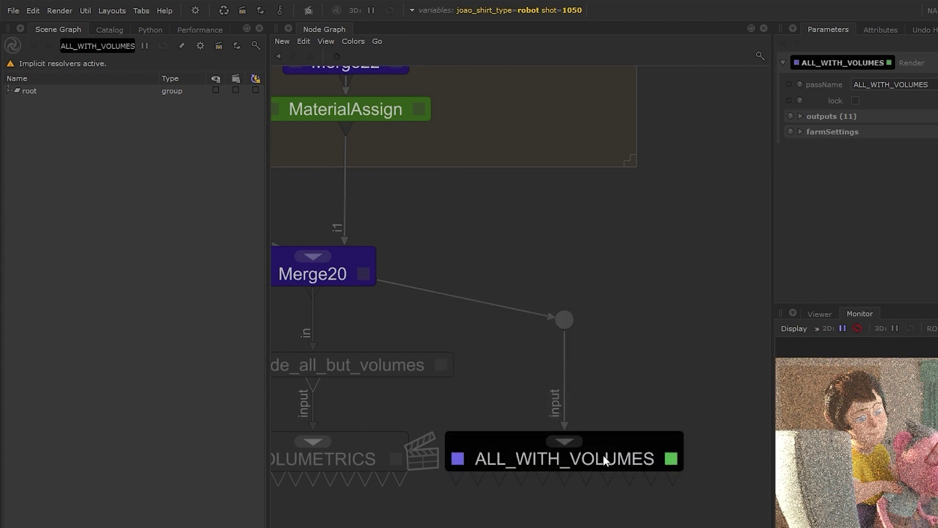
left_click(216, 29)
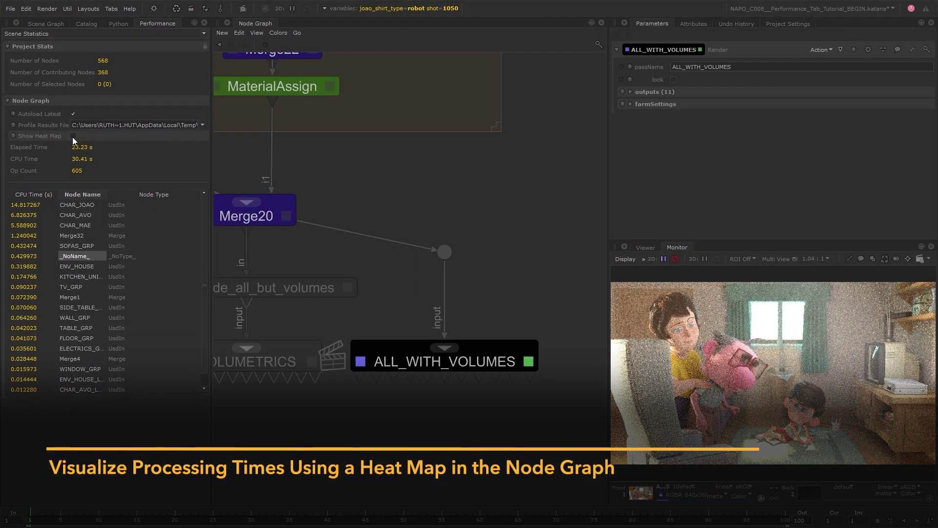
Step: Enable Show Heat Map, frame the whole graph, and toggle the heat map off and on to compare
left_click(72, 135)
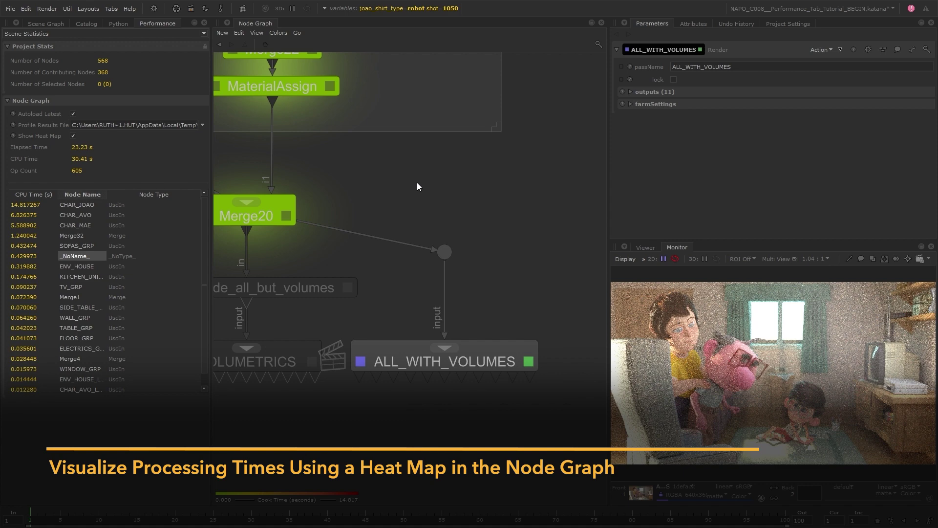
key("a")
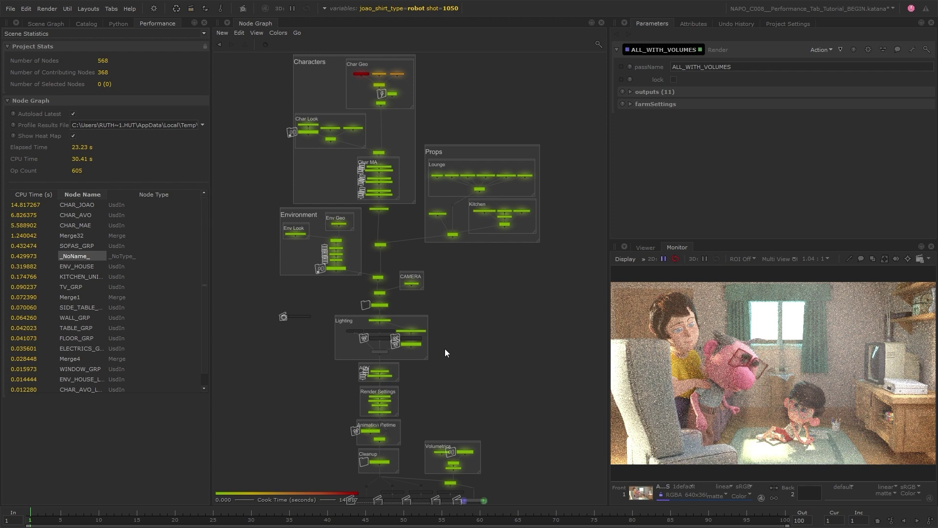
left_click(74, 136)
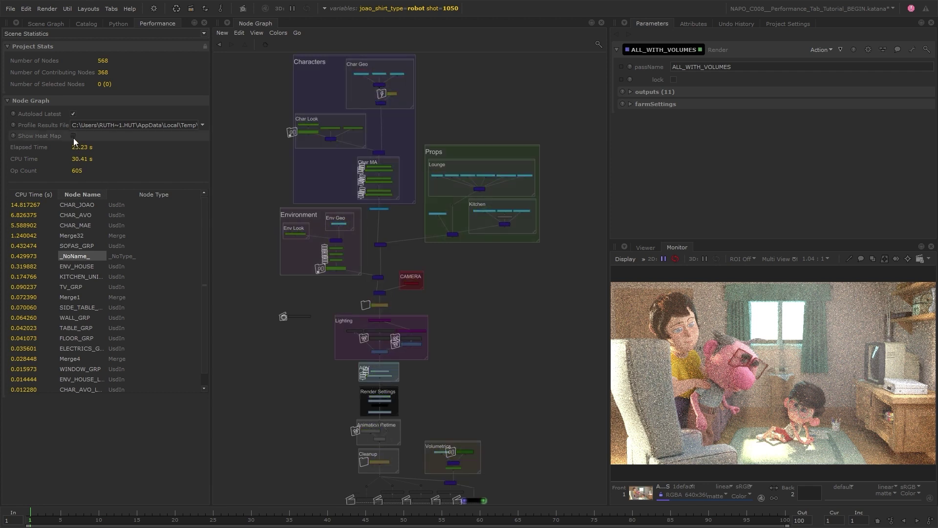
left_click(73, 136)
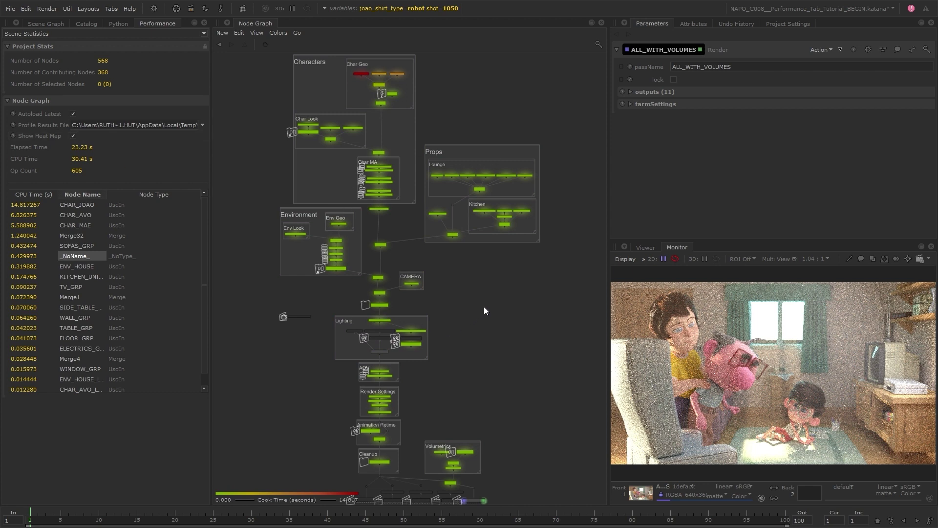
scroll(364, 71, "up", 8)
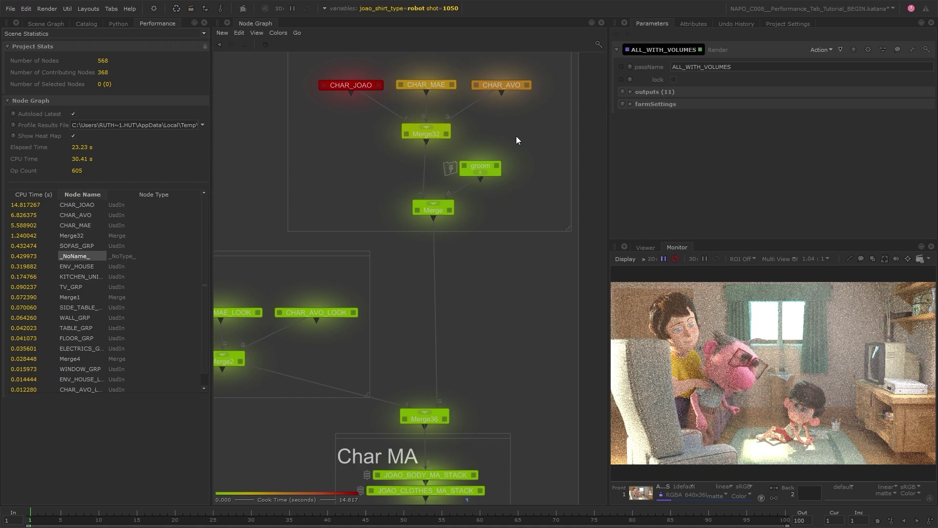
Step: Zoom in on the Char Geo nodes CHAR_JOAO, CHAR_MAE and CHAR_AVO
scroll(517, 230, "down", 5)
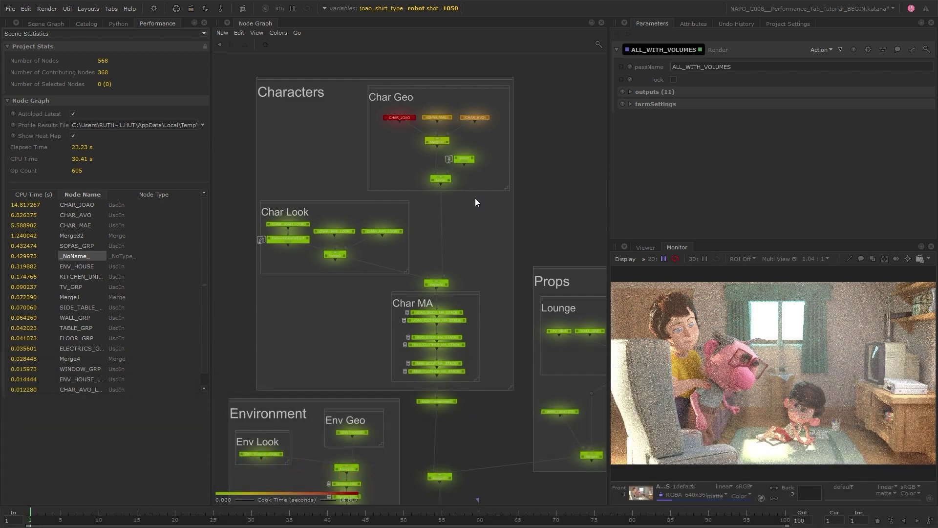
middle_click_drag(468, 245, 443, 193)
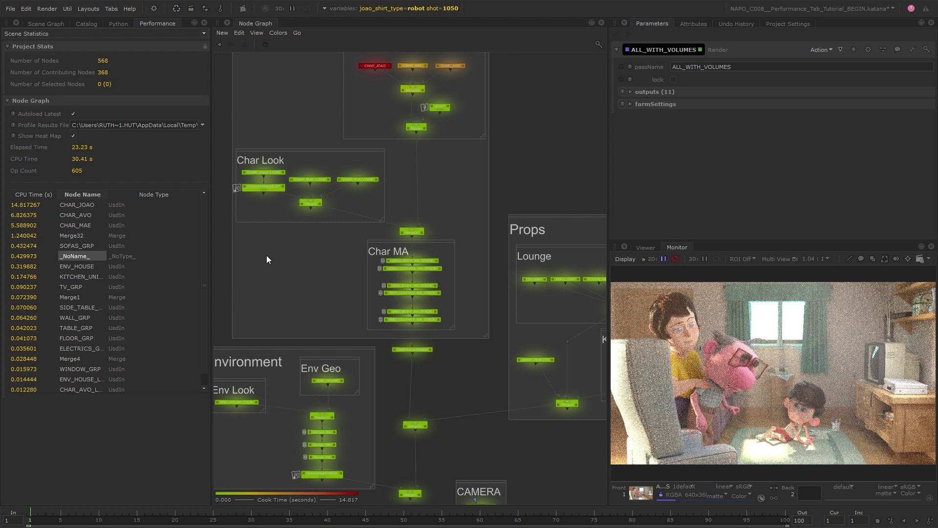
middle_click_drag(476, 86, 405, 165)
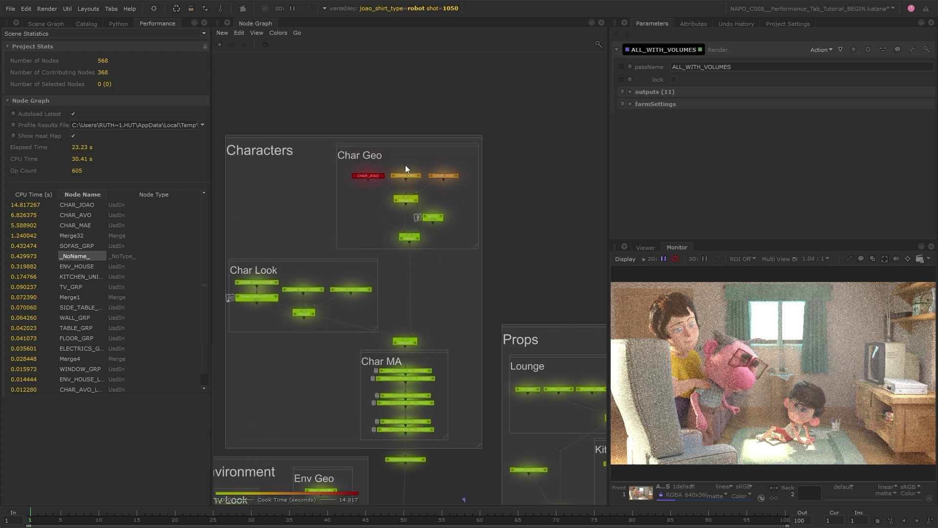
scroll(398, 169, "up", 5)
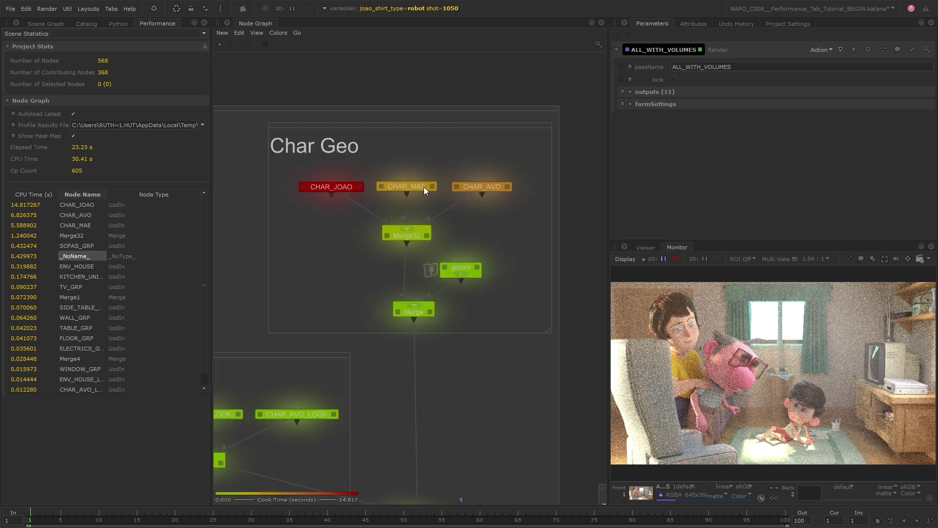
scroll(382, 183, "up", 4)
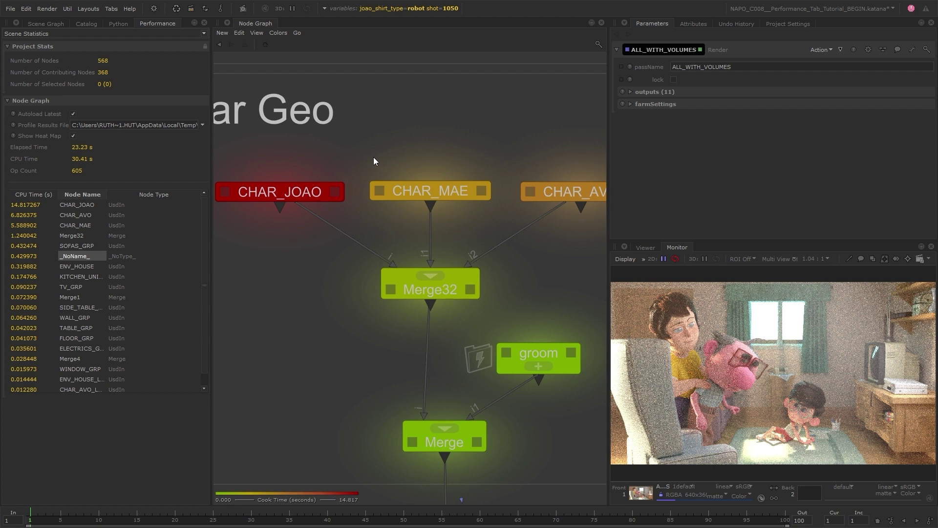
Step: Inspect CHAR_JOAO's fileName expression, then change CHAR_MAE's file extension from .usda to .usd
left_click(334, 191)
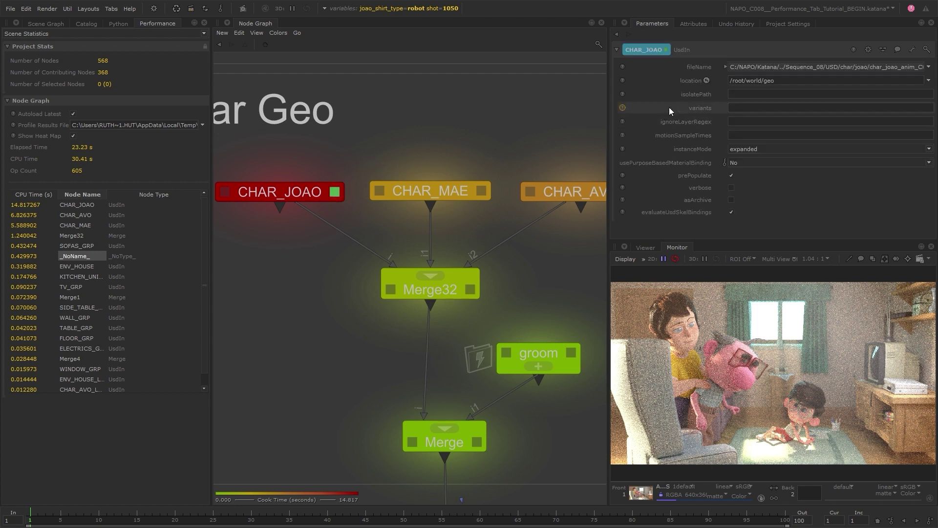
left_click(725, 67)
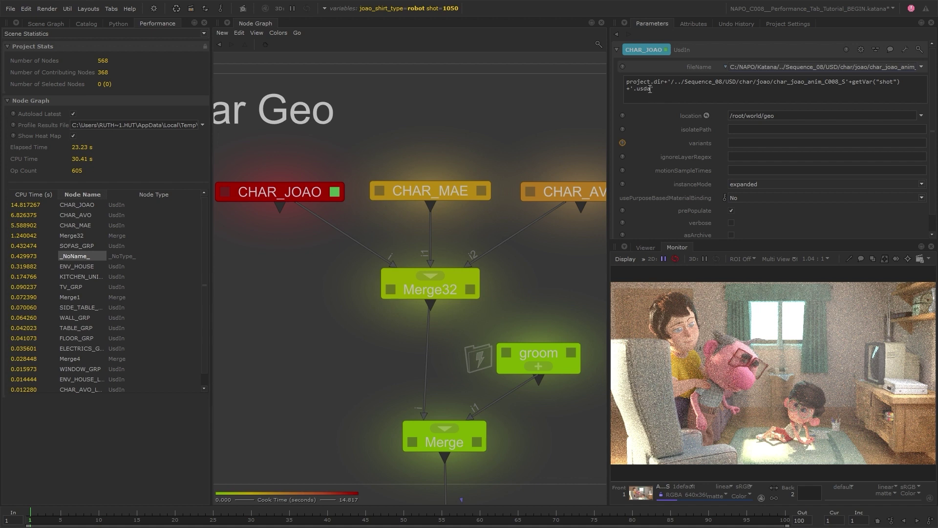
left_click(481, 191)
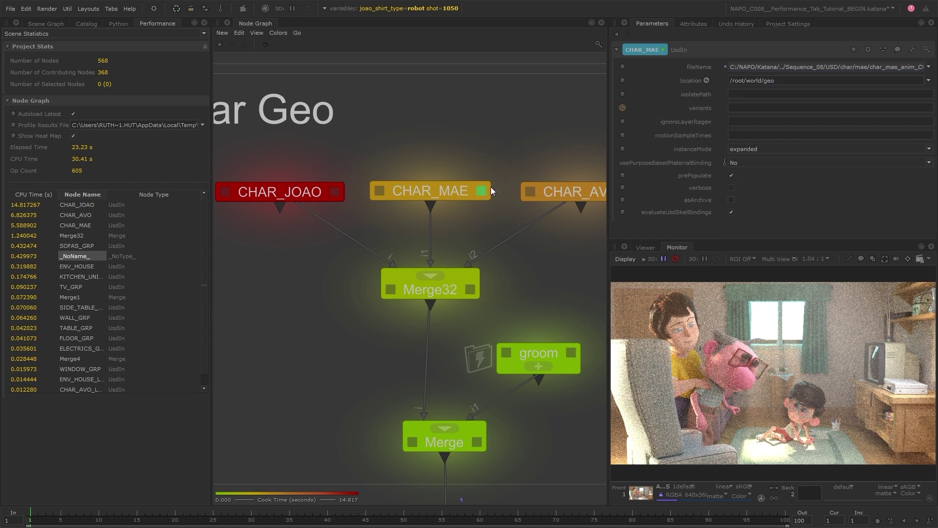
left_click(725, 66)
key("BackSpace")
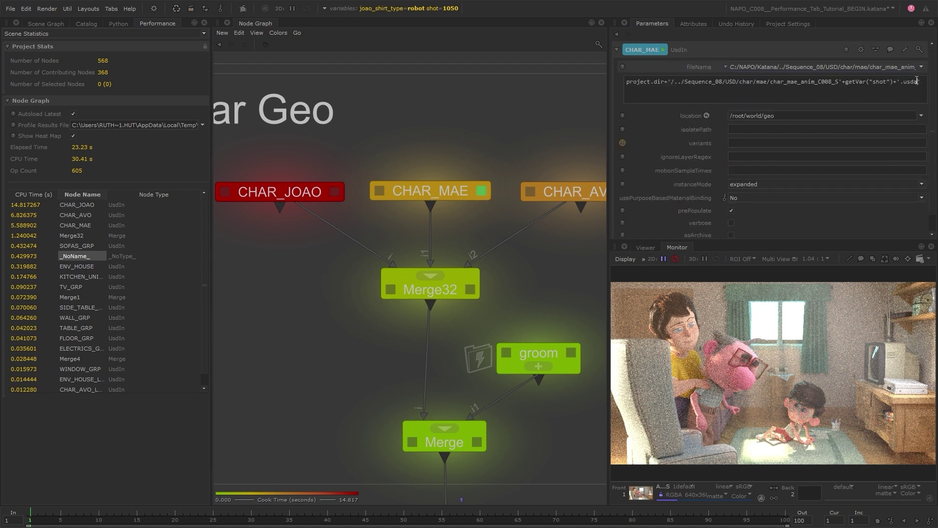
key("Return")
Step: Change CHAR_AVO's fileName extension from .usda to .usd
left_click(524, 194)
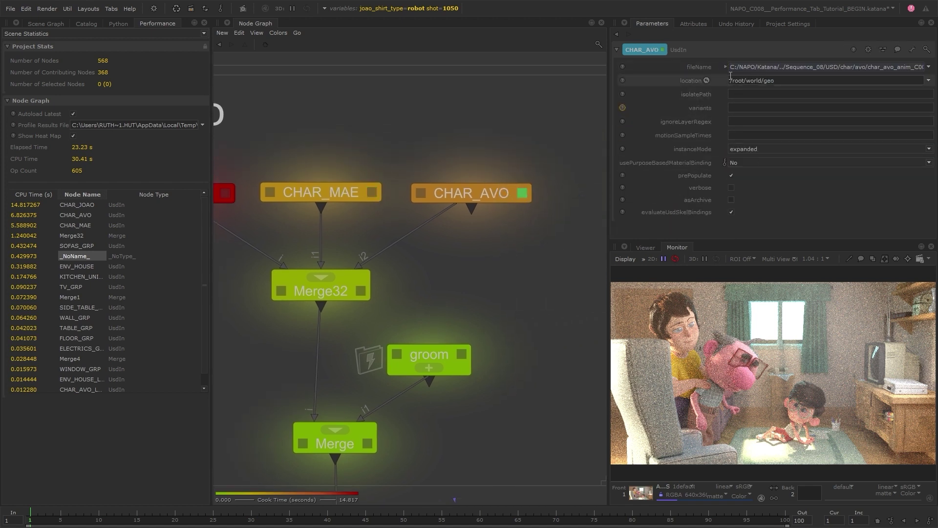
key("BackSpace")
key("Return")
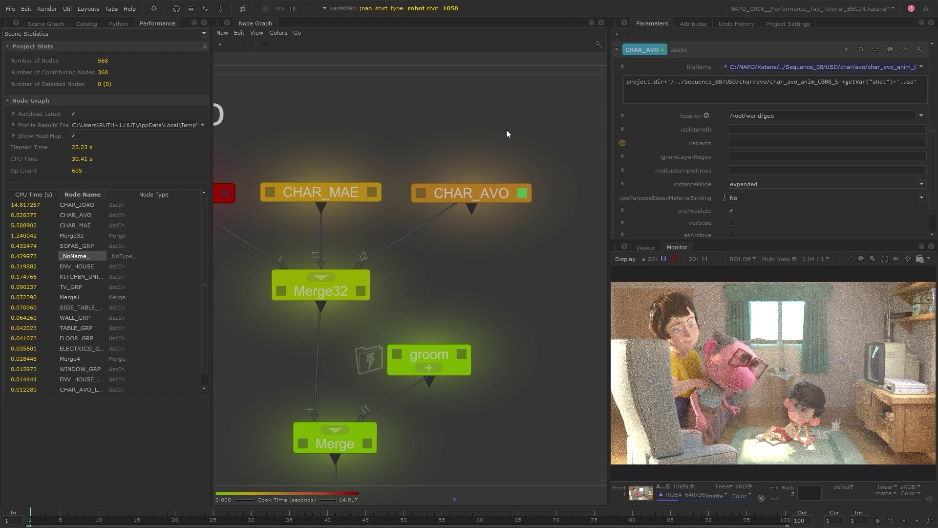
scroll(513, 230, "down", 3)
middle_click_drag(515, 246, 542, 202)
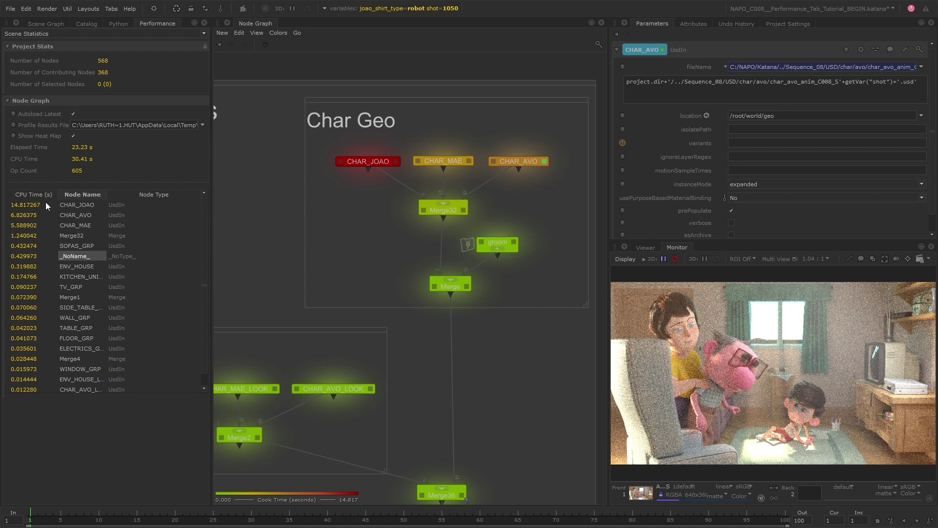
scroll(531, 244, "down", 2)
middle_click_drag(530, 243, 435, 158)
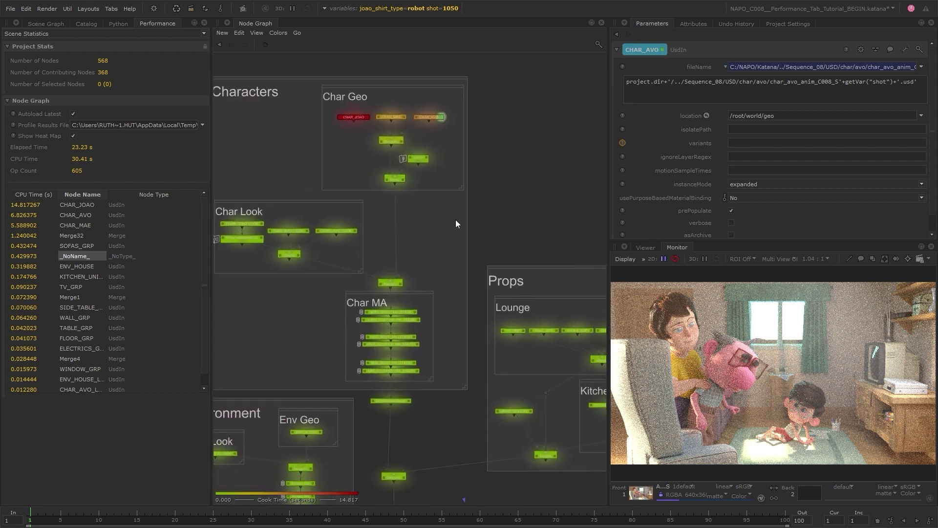
Step: Frame the whole node graph and rerun Preview Render with Profiling on ALL_WITH_VOLUMES
left_click(47, 9)
key("Escape")
key("f")
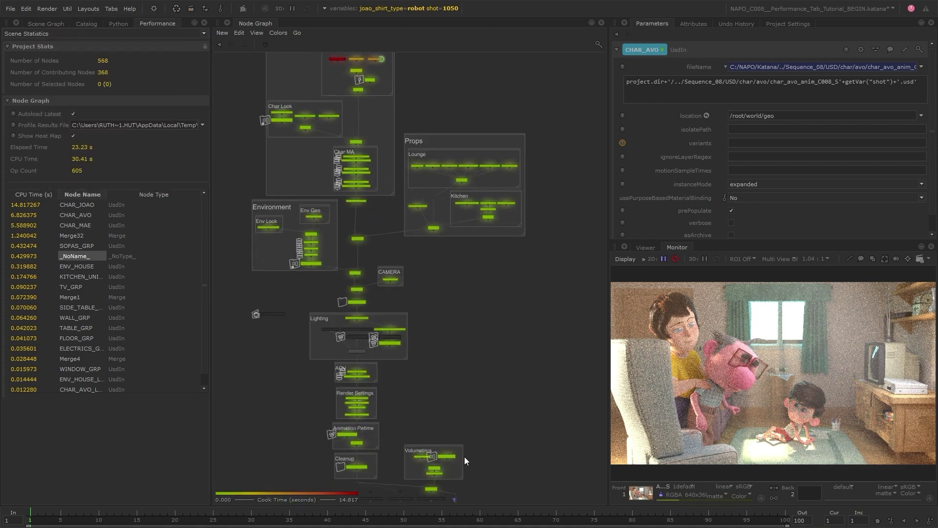
scroll(442, 408, "up", 5)
right_click(444, 391)
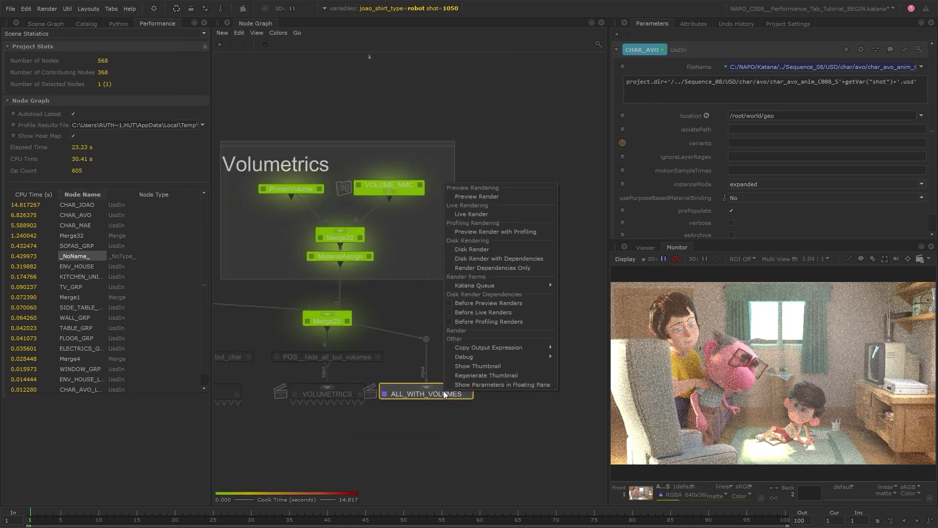
left_click(499, 232)
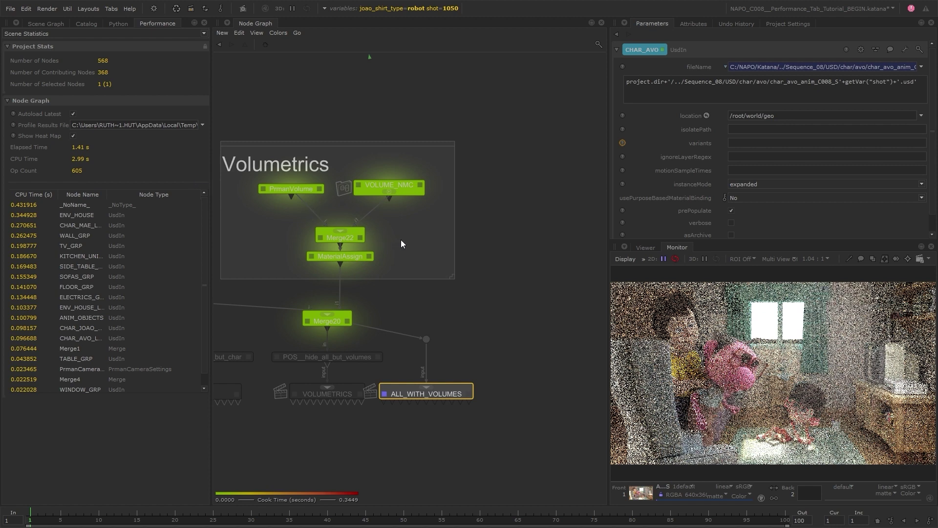
Step: Frame the node graph and preview the heat map in Viridis, then Magma colours
left_click(500, 230)
key("f")
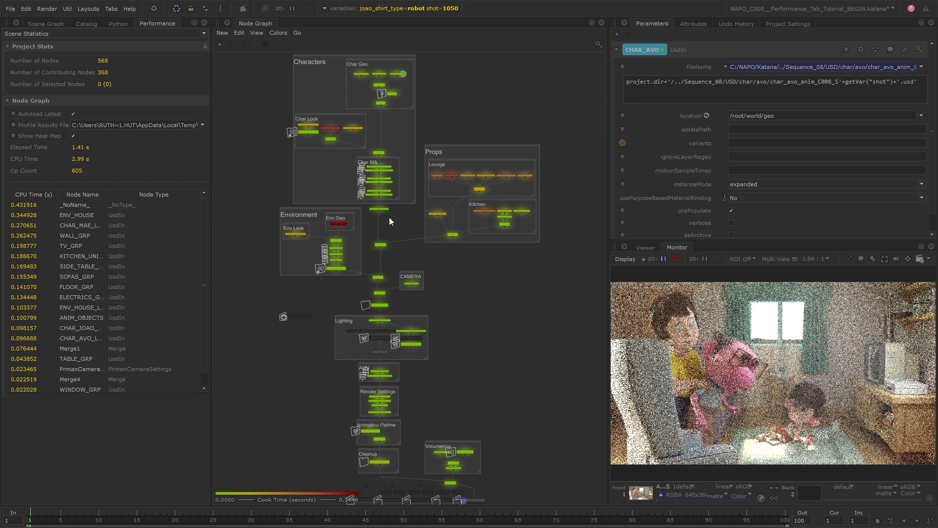
scroll(382, 86, "up", 6)
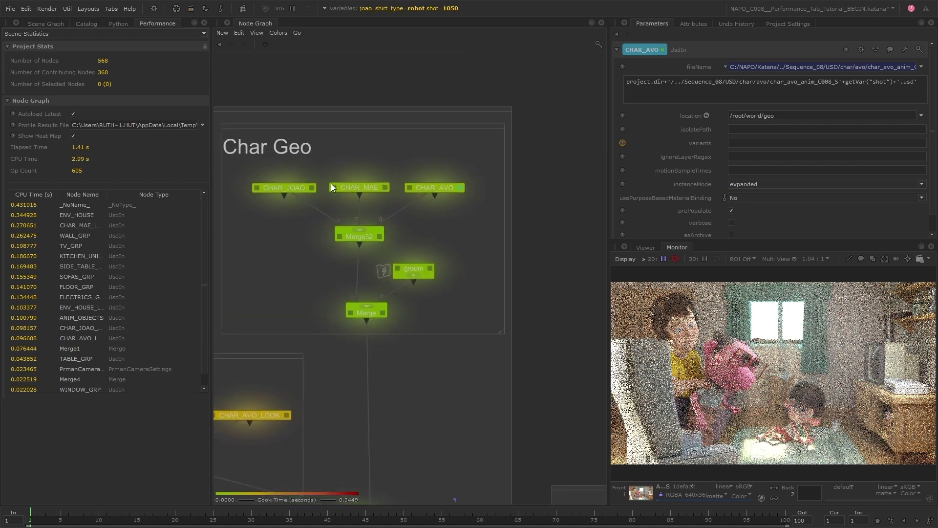
scroll(465, 381, "down", 6)
middle_click_drag(465, 381, 442, 228)
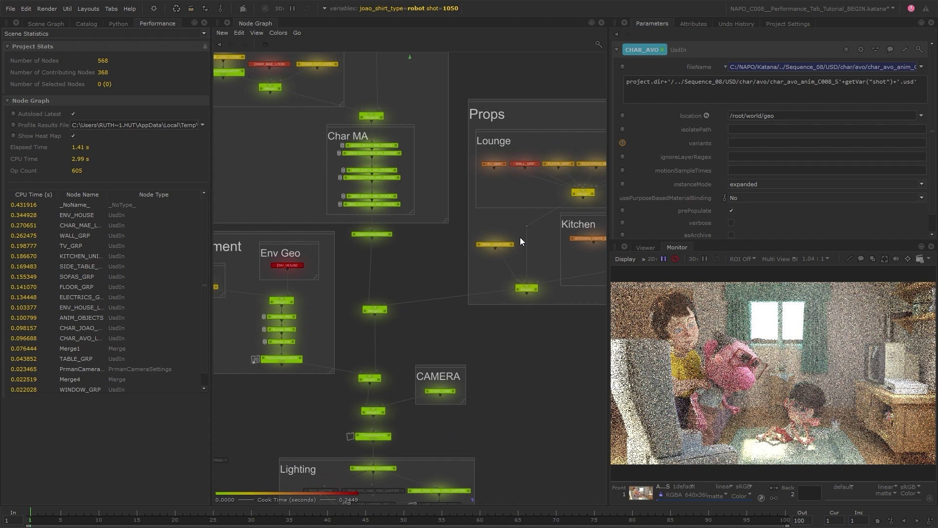
left_click(258, 34)
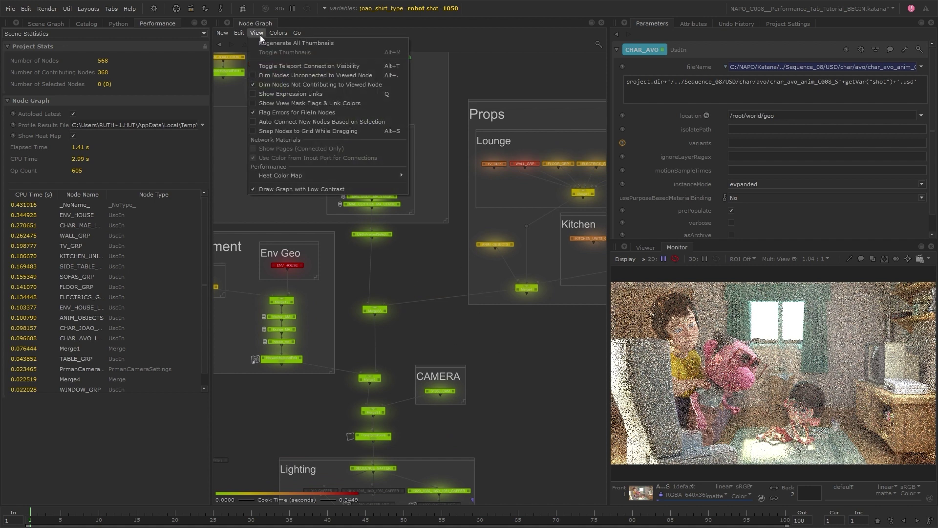
mouse_move(307, 176)
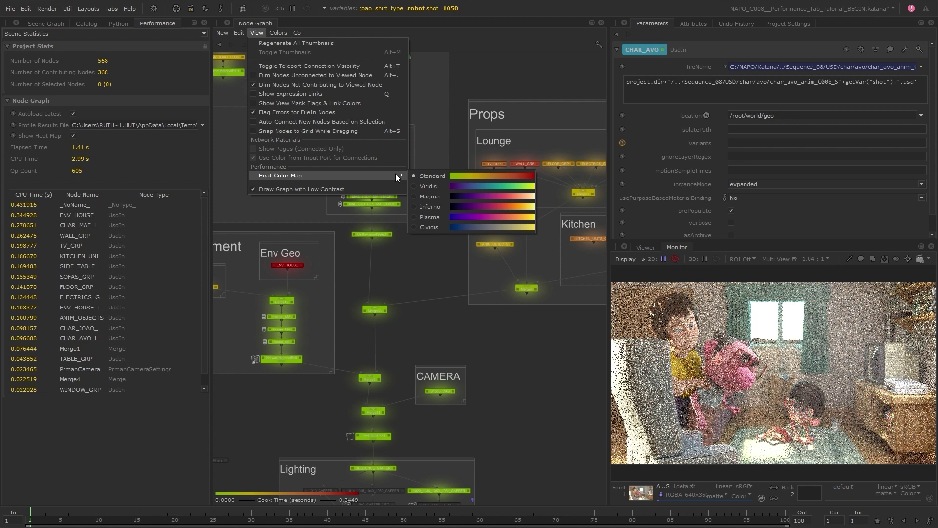
left_click(464, 186)
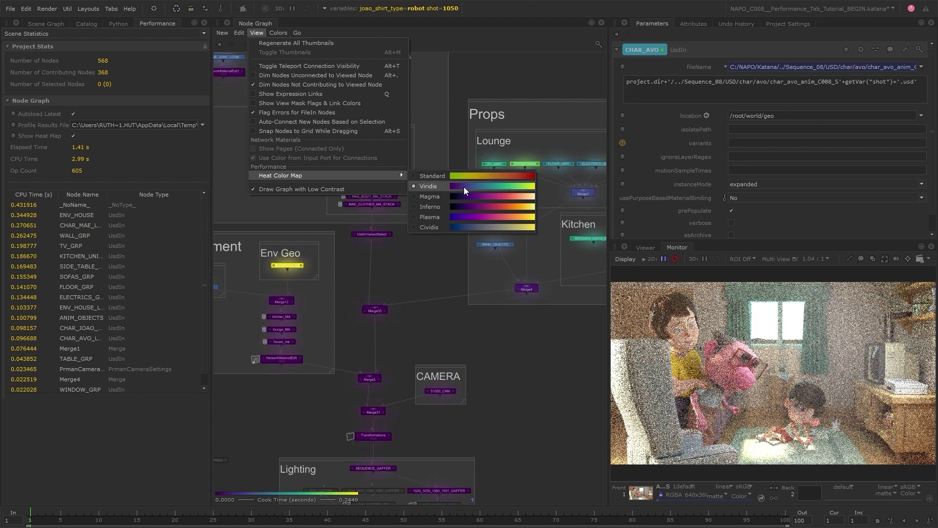
left_click(464, 198)
left_click(424, 255)
Step: Compare the Inferno, Plasma and Cividis heat colours, then settle on Magma
key("a")
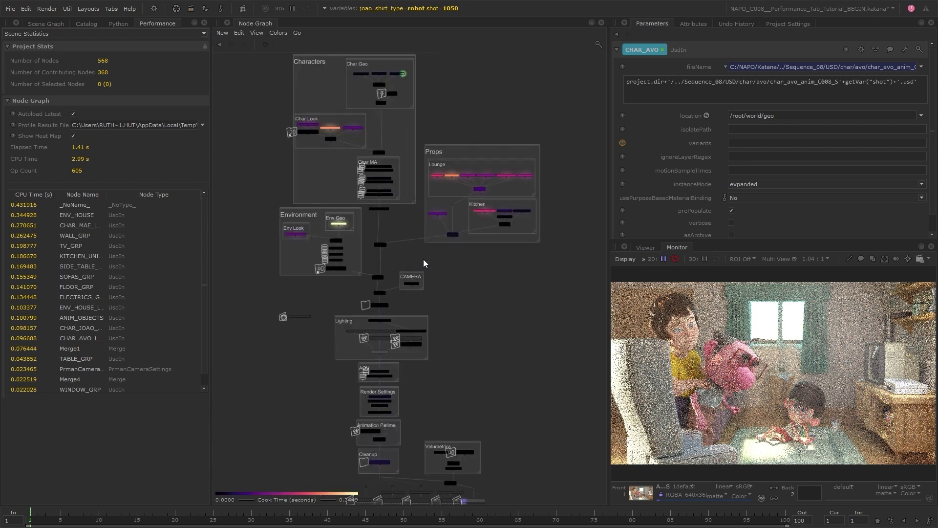
left_click(257, 33)
mouse_move(401, 175)
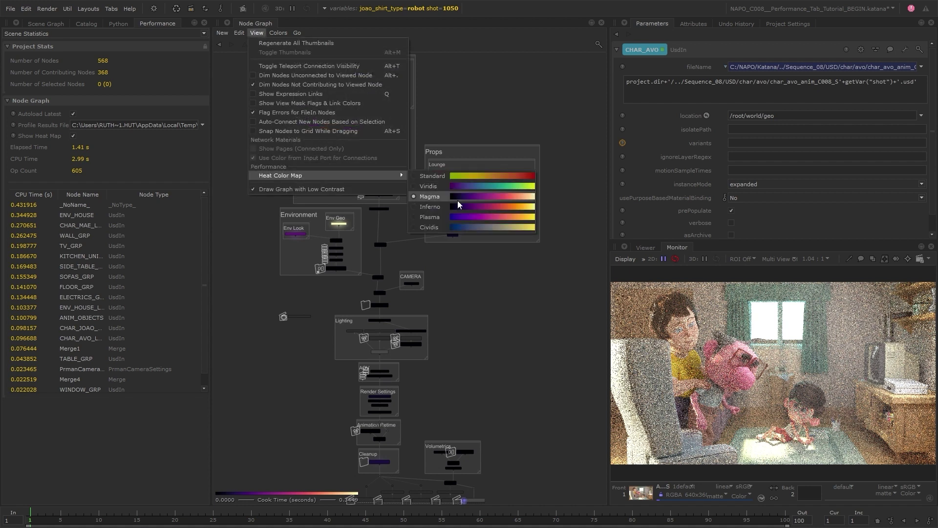
left_click(460, 205)
left_click(462, 218)
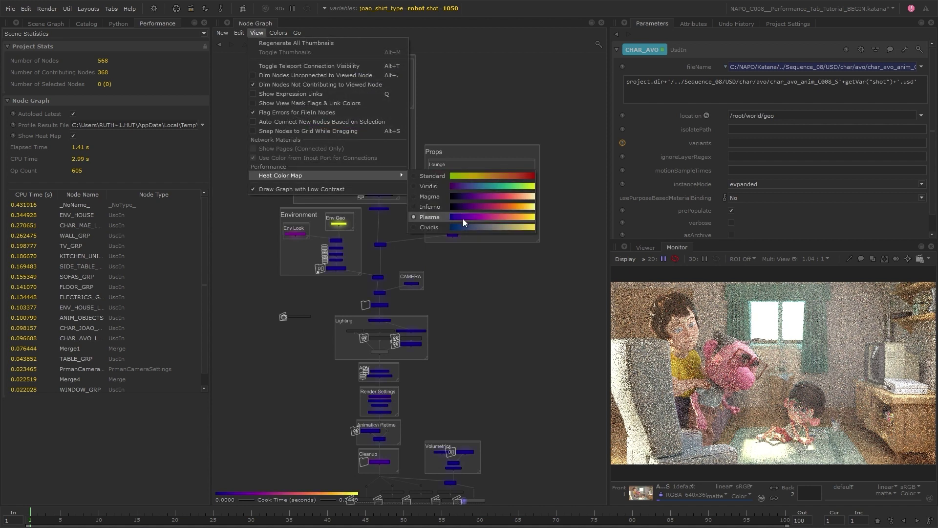
left_click(462, 228)
left_click(470, 206)
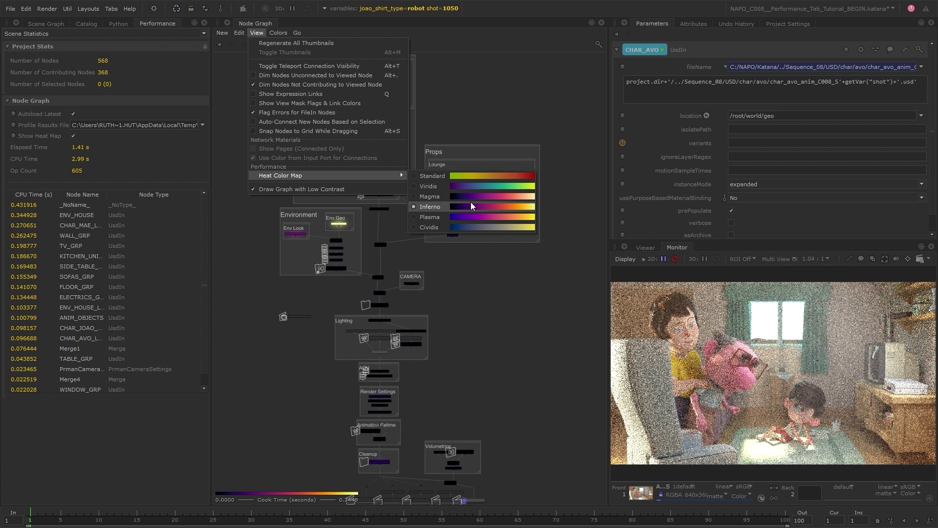
left_click(471, 196)
left_click(505, 350)
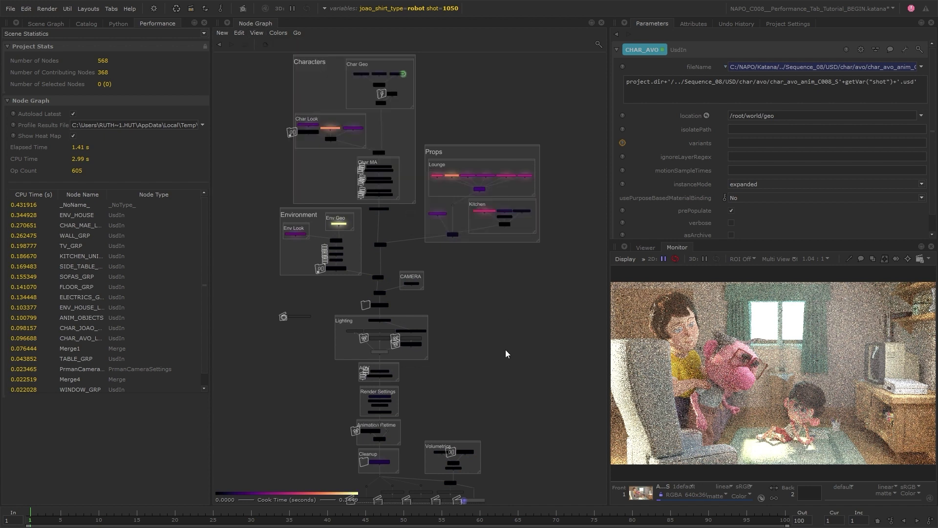
Step: Zoom into the Render Settings, Animation Retime and Cleanup groups to inspect their heat colours, then zoom out
scroll(374, 377, "up", 5)
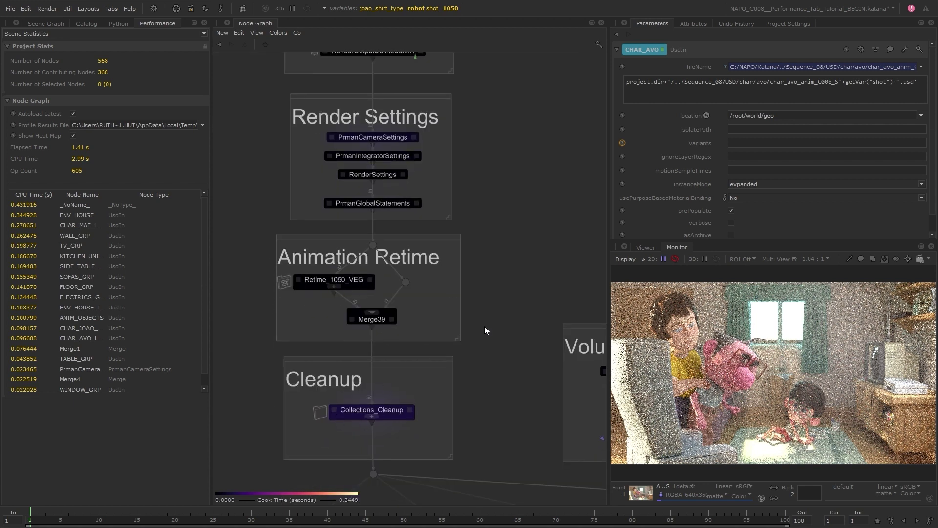
scroll(485, 326, "down", 5)
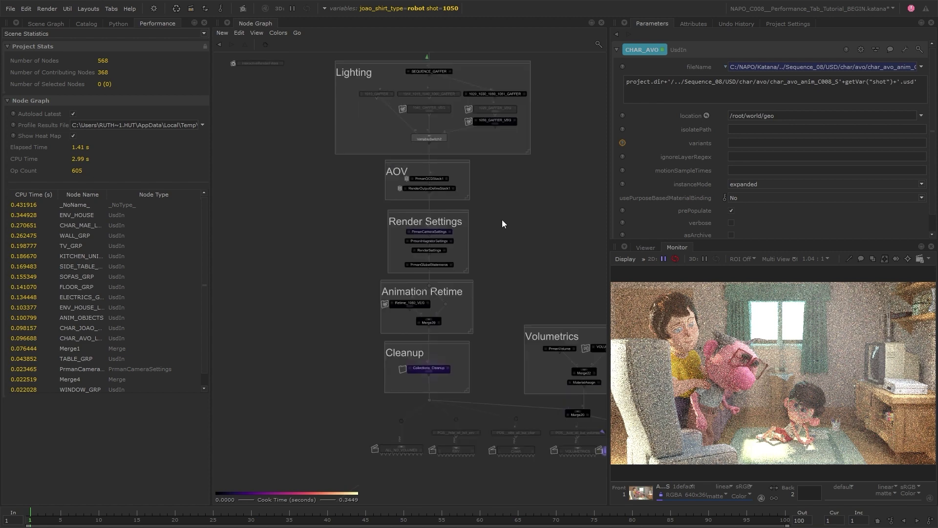
scroll(382, 183, "down", 3)
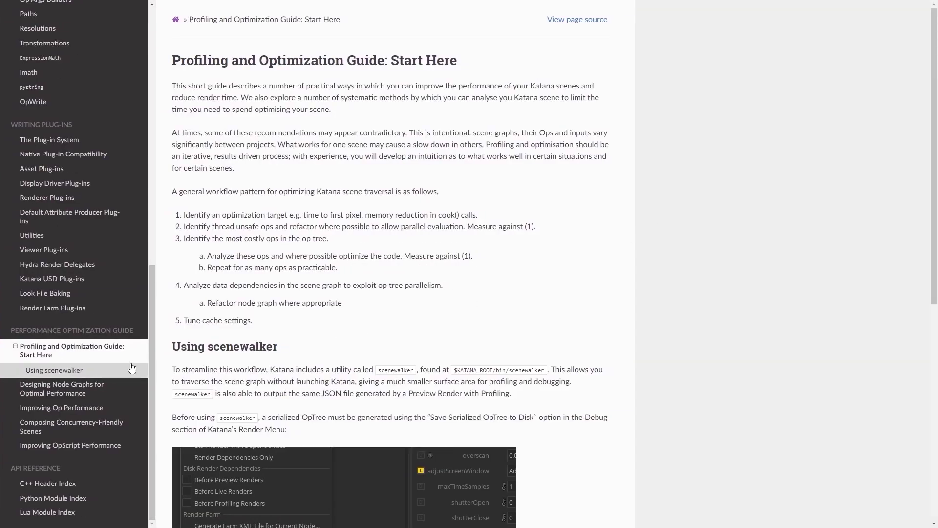
Step: Open 'Designing Node Graphs for Optimal Performance' and autoscroll down through its Prune section
left_click(122, 394)
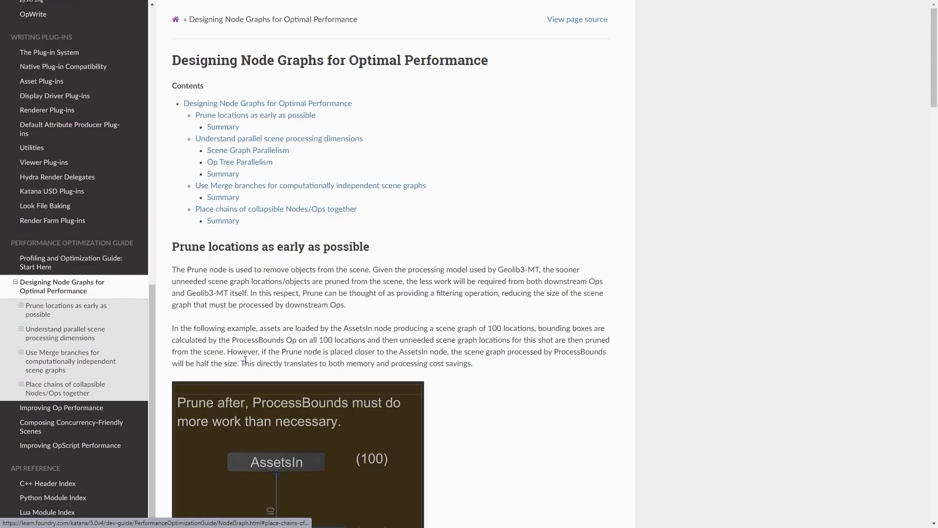
middle_click(660, 120)
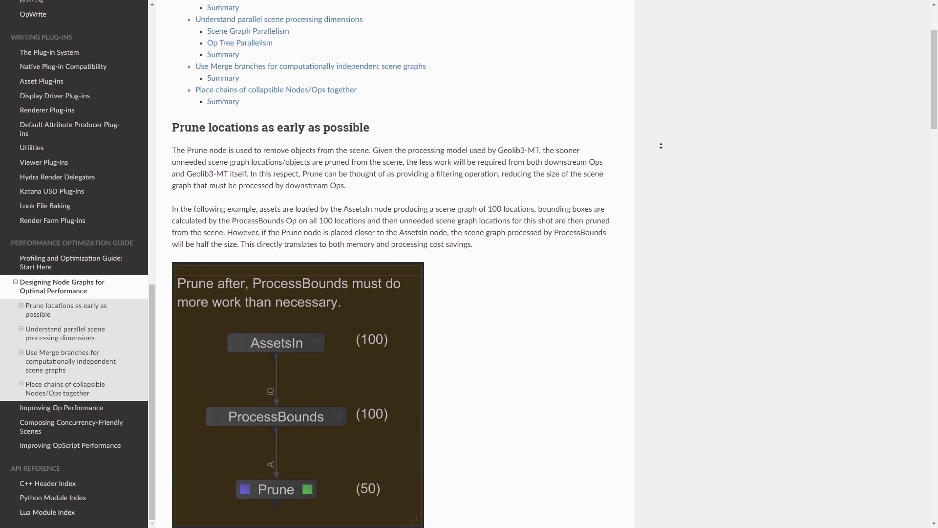
left_click(659, 152)
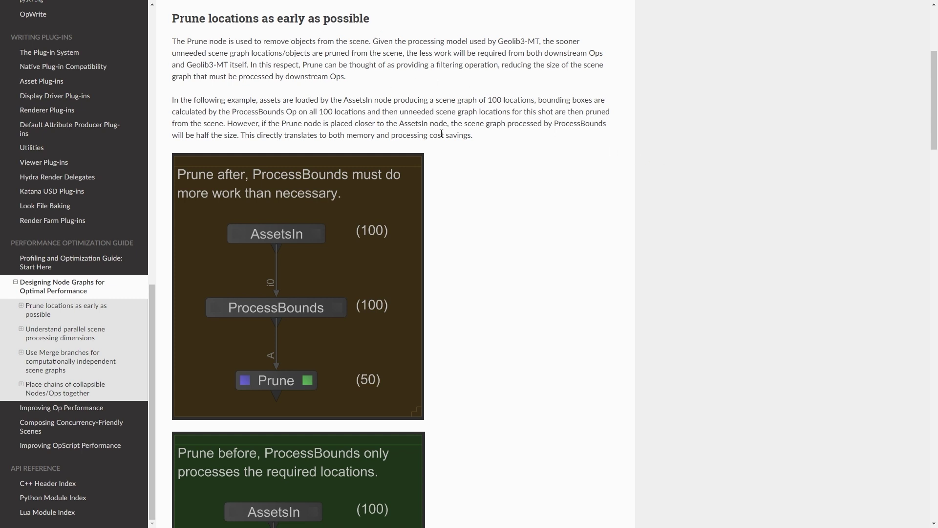
middle_click(662, 212)
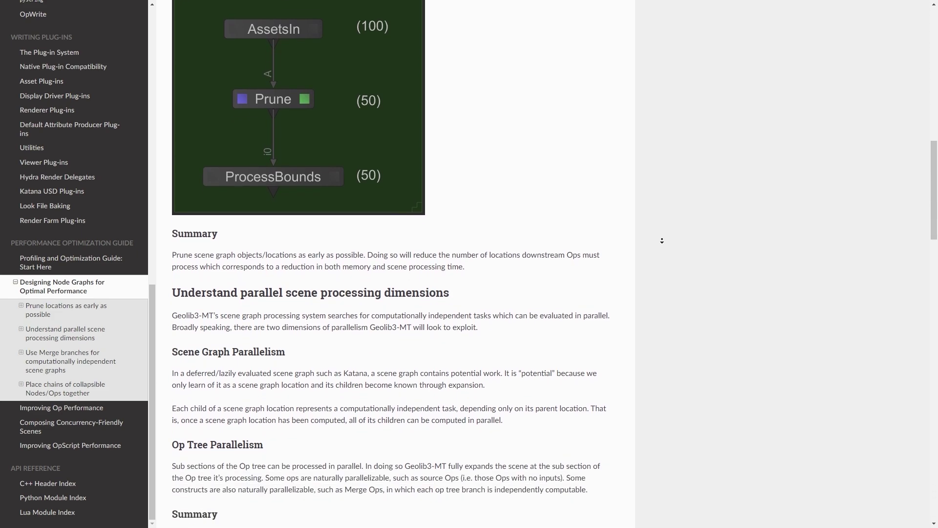
left_click(663, 242)
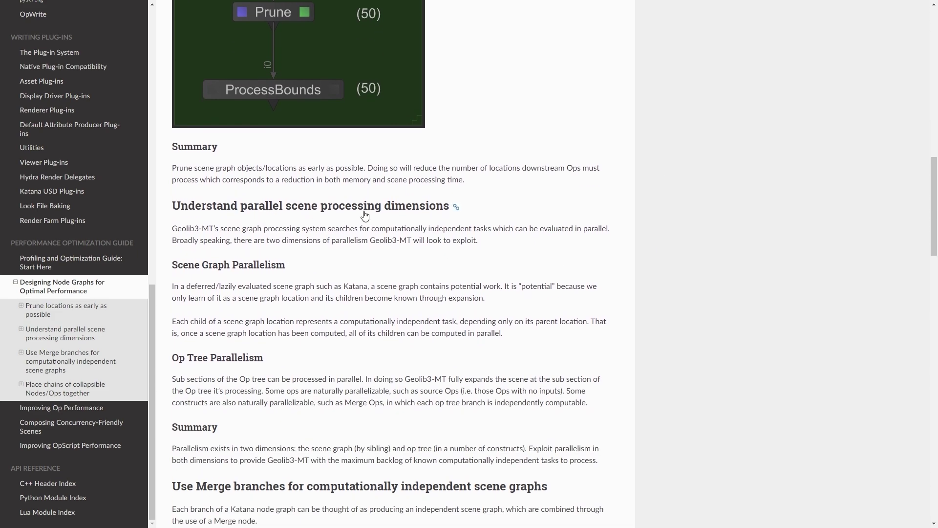
middle_click(666, 337)
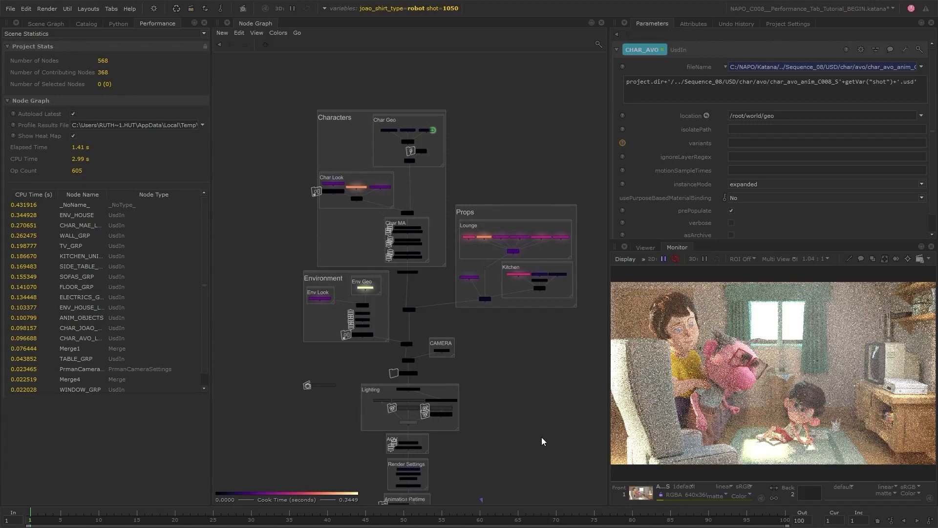
Step: Find the Cleanup group, peek inside Collections_Cleanup, and shift the backdrop left
middle_click_drag(540, 439, 518, 304)
scroll(406, 389, "up", 5)
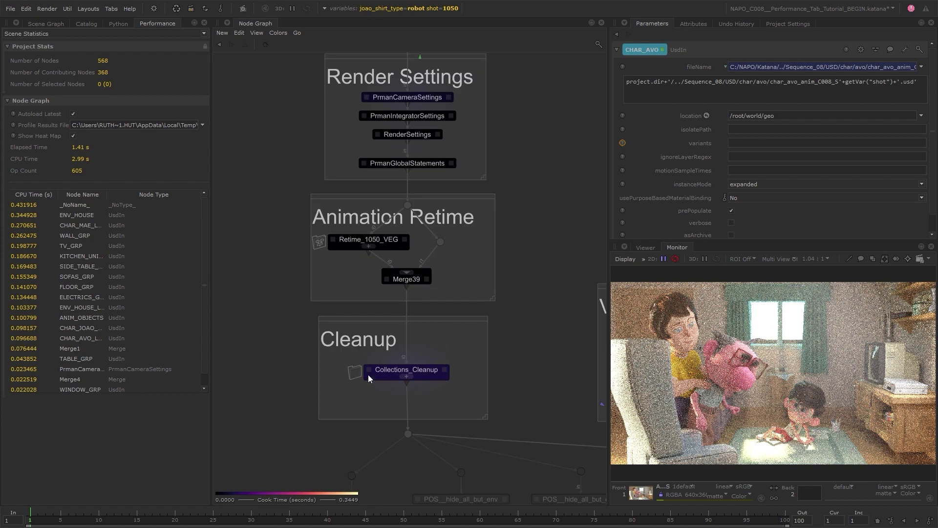
left_click(406, 376)
scroll(426, 382, "up", 3)
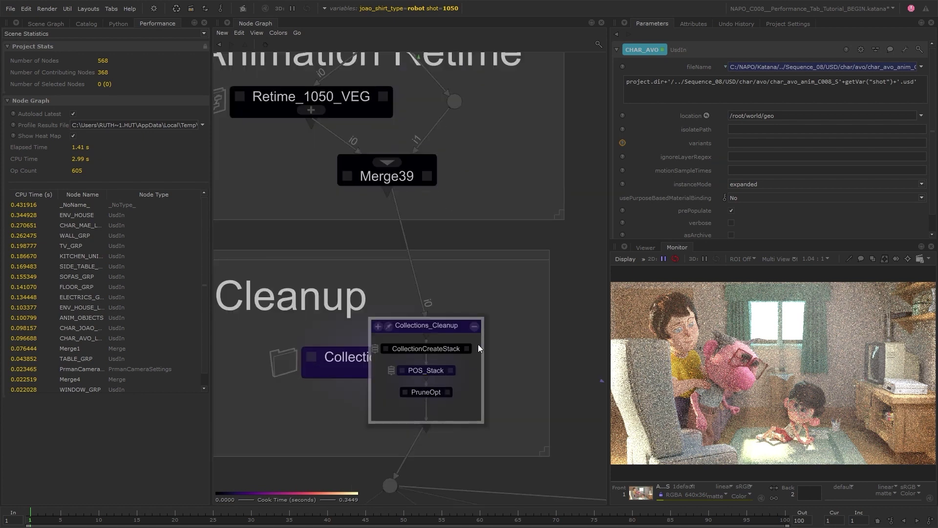
left_click(477, 327)
scroll(482, 312, "down", 3)
left_click_drag(449, 363, 343, 365)
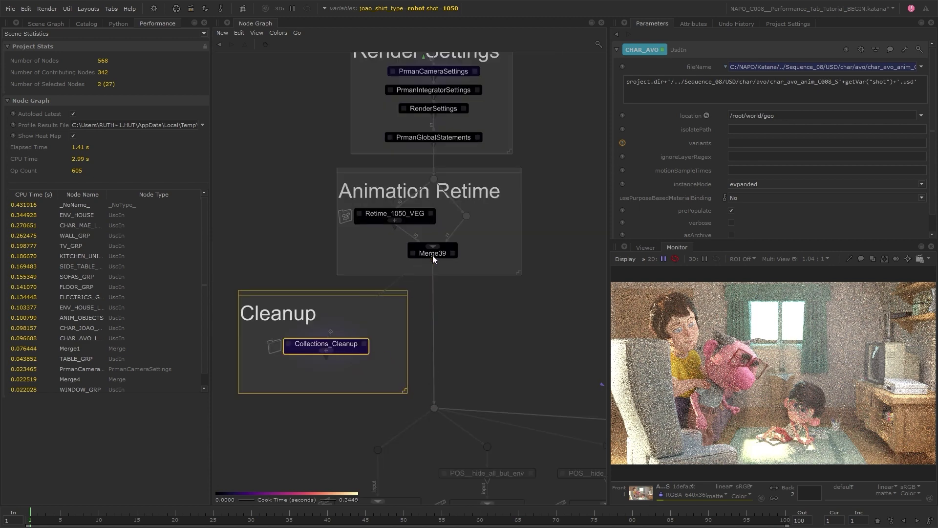
scroll(416, 267, "down", 3)
Step: Nudge Transformations down, raise Merge5, Merge31 and CAMERA, and line Cleanup up below Merge31
middle_click_drag(392, 273, 385, 388)
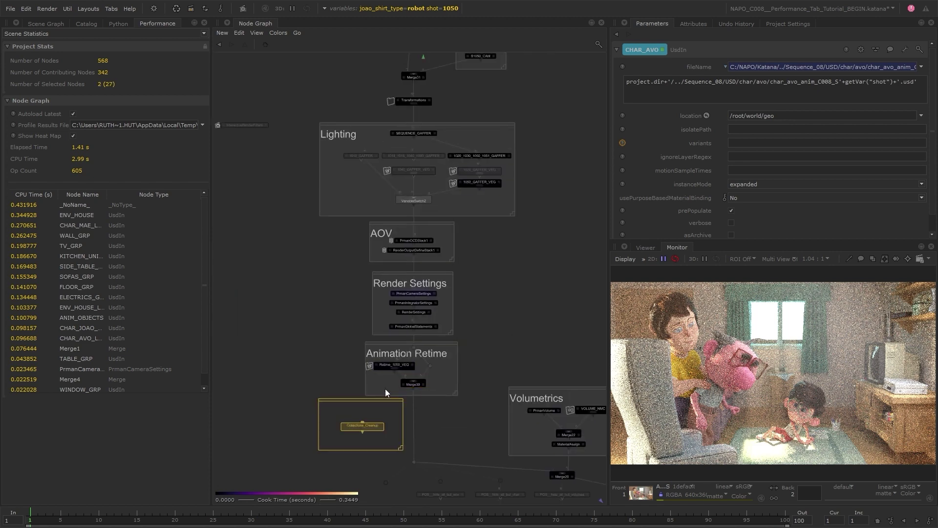
left_click_drag(385, 391, 567, 67)
middle_click_drag(567, 67, 547, 320)
left_click_drag(407, 354, 405, 365)
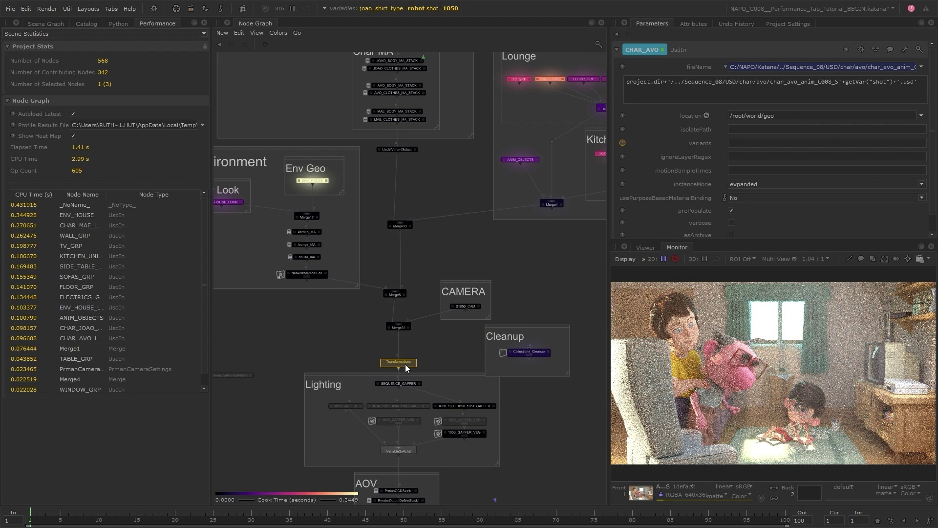
left_click_drag(465, 337, 396, 250)
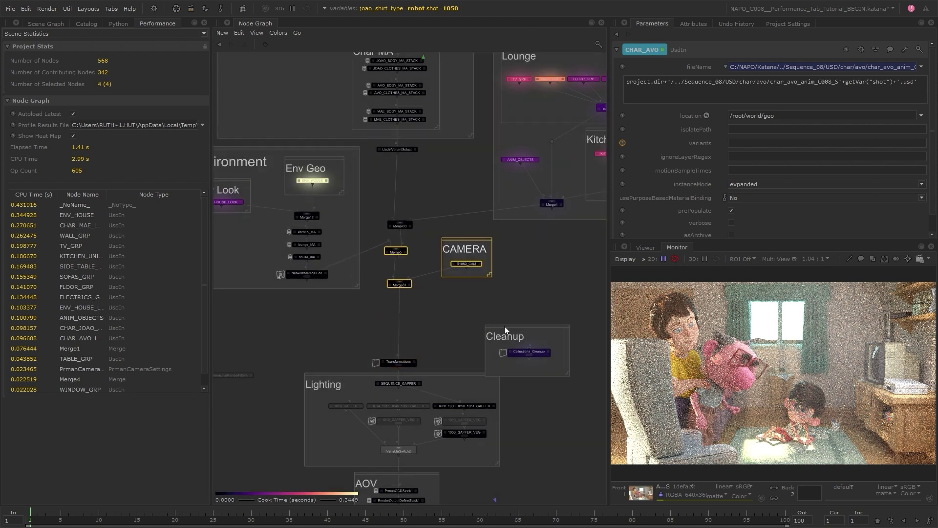
left_click_drag(504, 326, 400, 293)
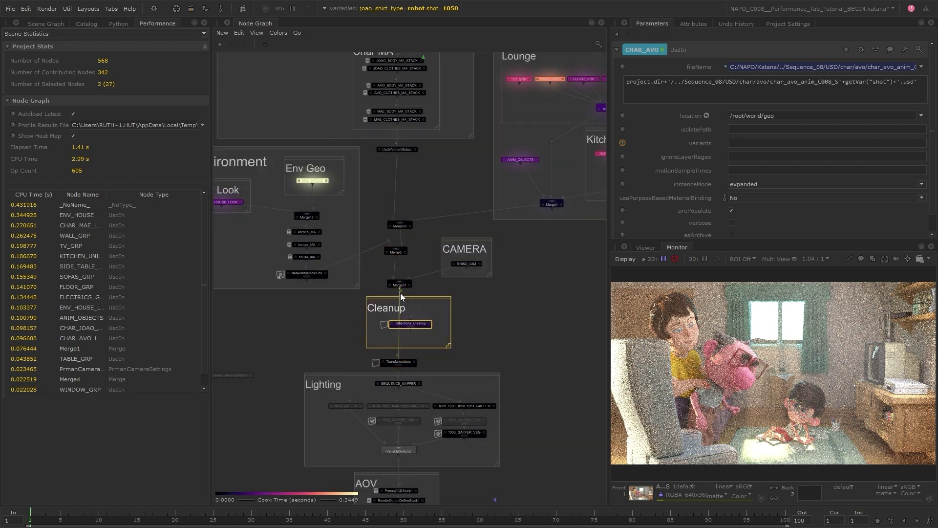
left_click(420, 325)
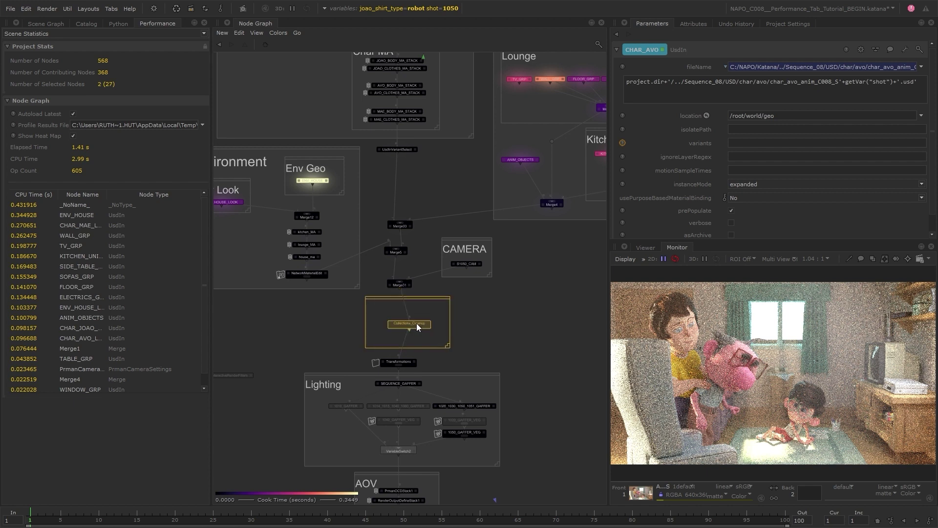
left_click_drag(417, 324, 406, 322)
left_click(453, 325)
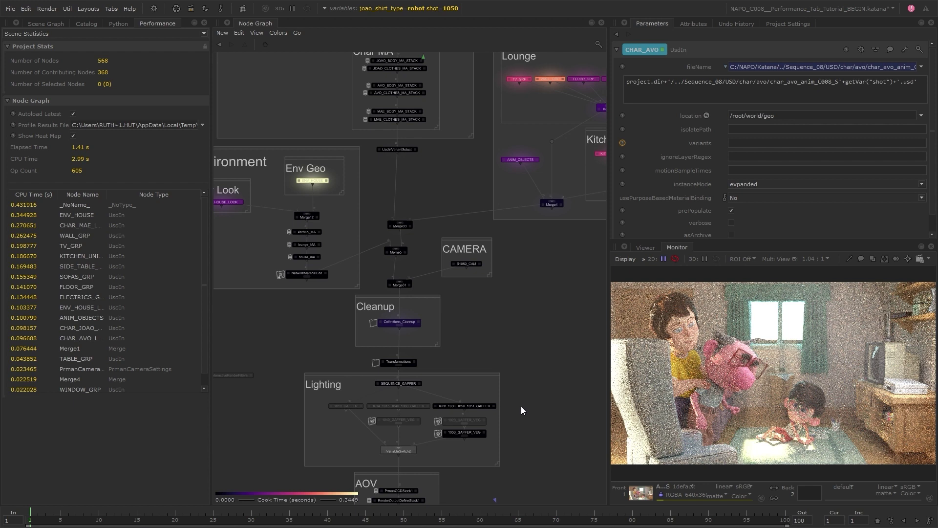
middle_click_drag(521, 402, 525, 379)
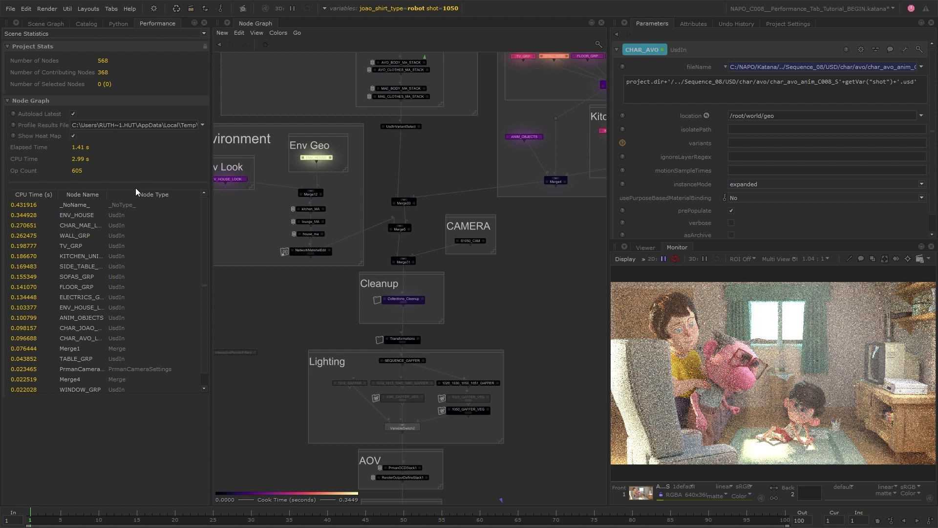
scroll(438, 314, "down", 5)
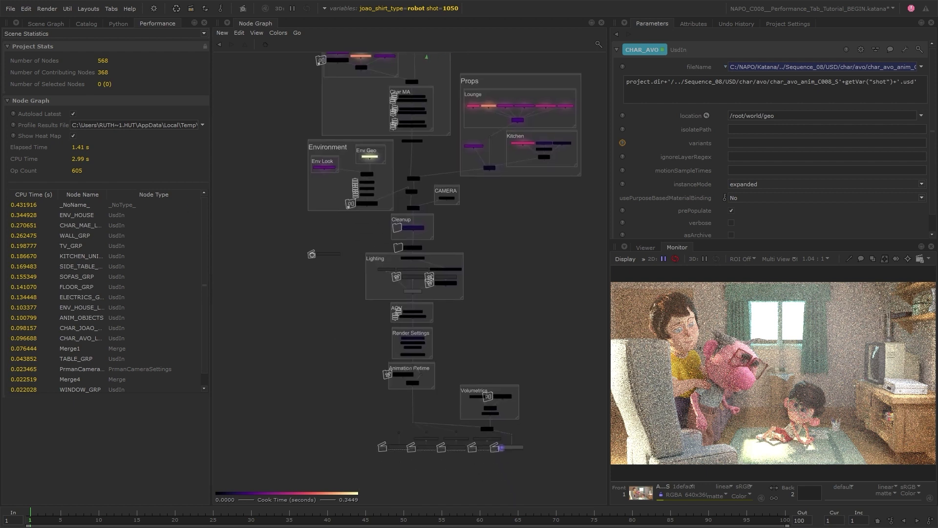
mouse_move(488, 244)
middle_mouse_down()
mouse_move(482, 335)
mouse_move(472, 243)
middle_mouse_up()
scroll(431, 354, "up", 5)
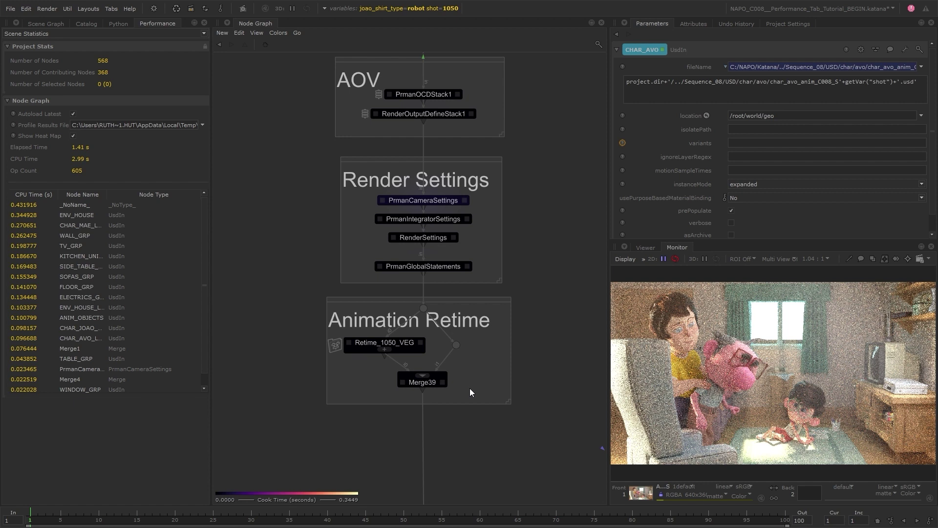
scroll(470, 388, "down", 5)
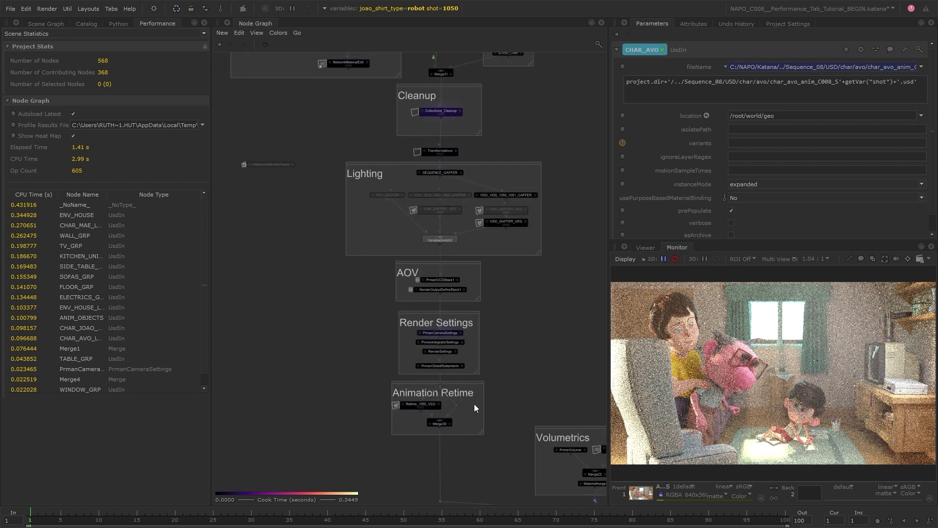
Step: Drag the Animation Retime group up near Char Geo and wire Merge's output into its input
left_click_drag(474, 408, 423, 414)
left_click_drag(433, 376, 427, 283)
scroll(412, 294, "up", 3)
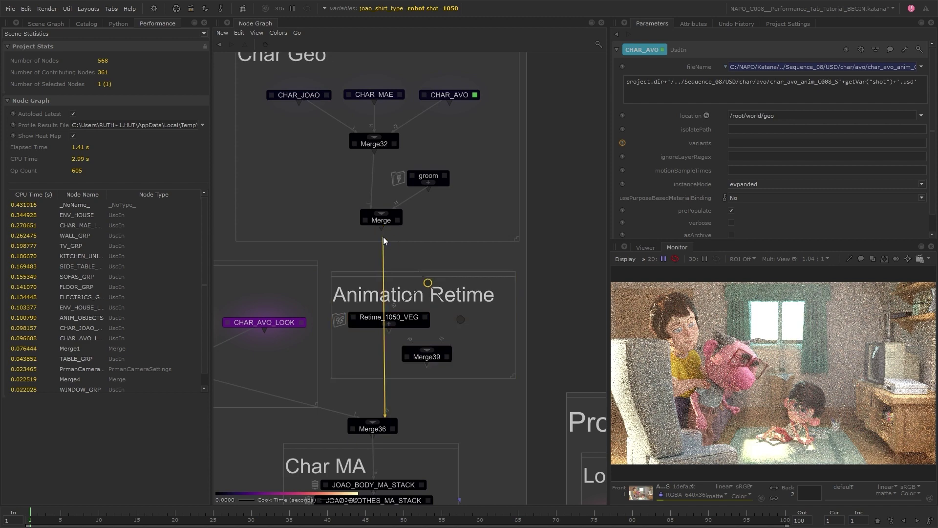
left_click(473, 257)
scroll(461, 322, "down", 4)
middle_click_drag(473, 404, 444, 198)
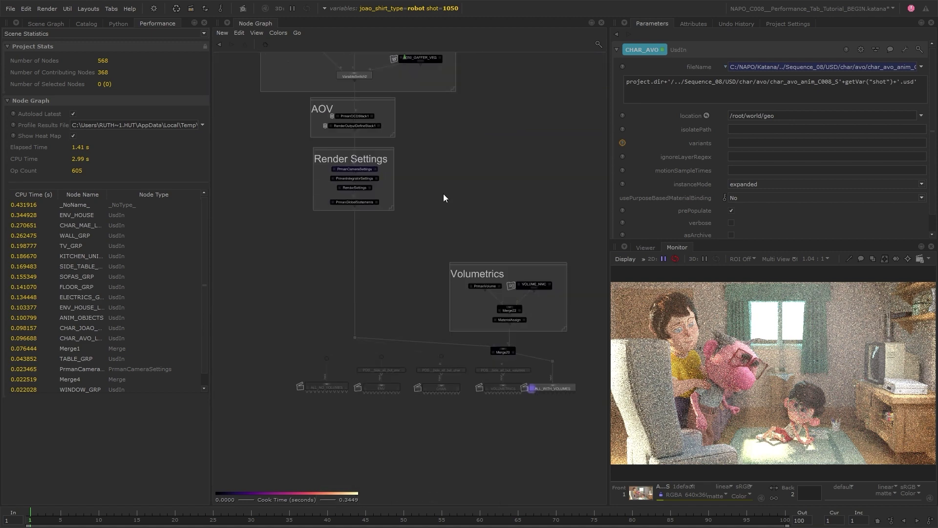
Step: Run Preview Render with Profiling on ALL_WITH_VOLUMES, then frame the whole node graph
right_click(563, 388)
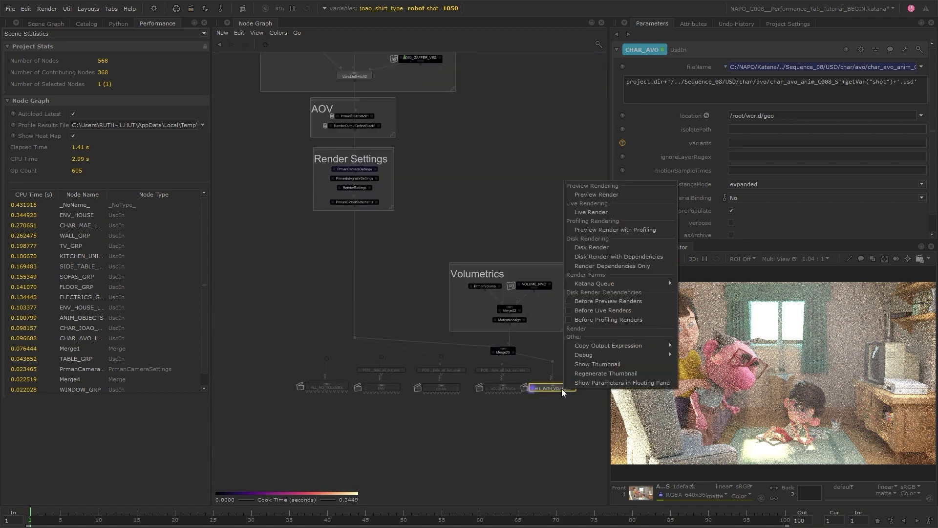
left_click(632, 229)
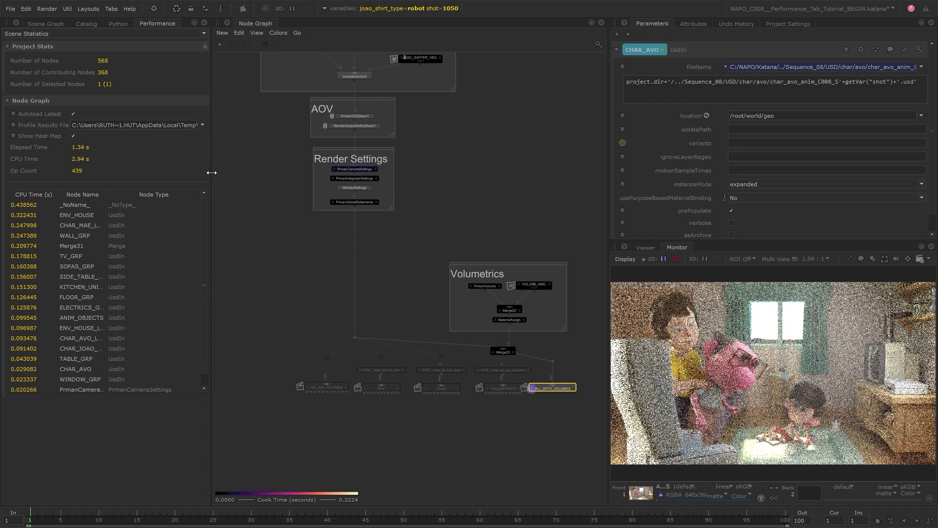
left_click(246, 177)
key("a")
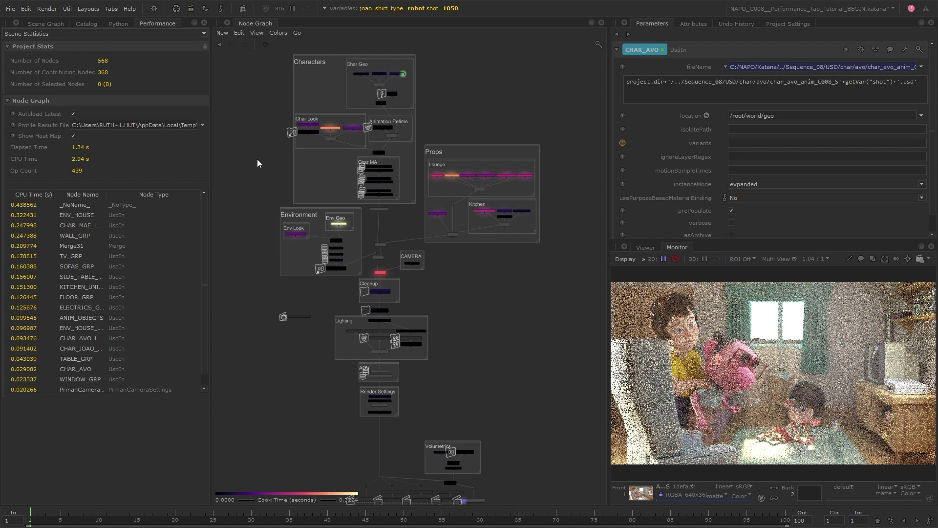
Step: Switch the node graph's Heat Color Map to Standard
left_click(257, 32)
mouse_move(389, 174)
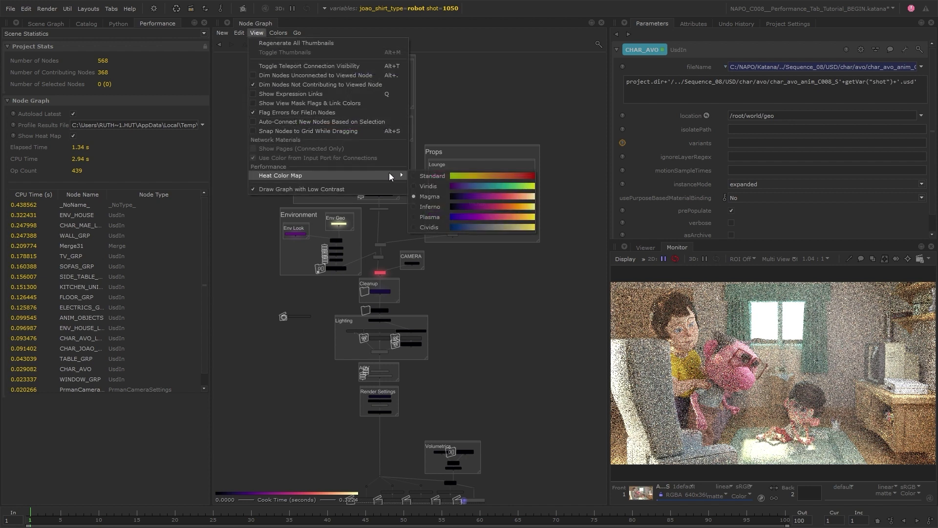
left_click(427, 175)
left_click(468, 298)
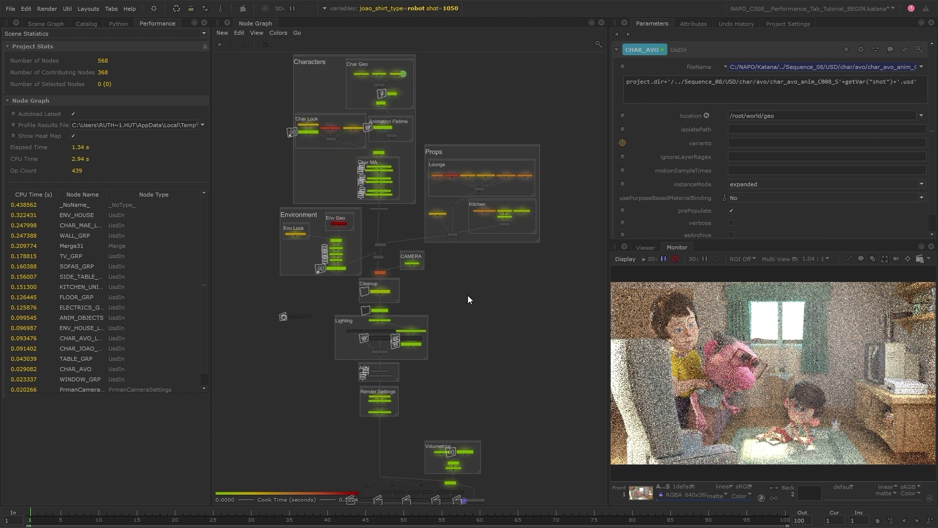